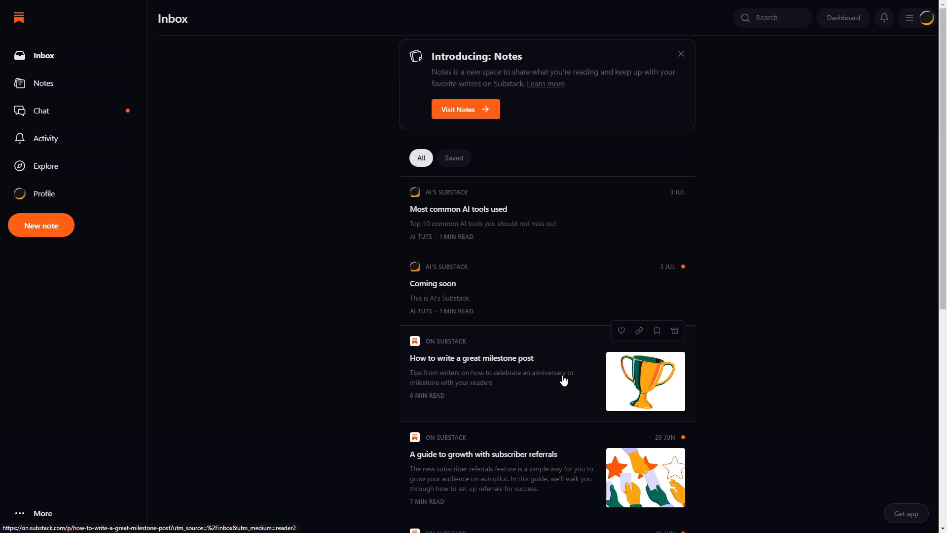
- Open the Notes feed and look through its posts and the suggested writers to subscribe to
left_click(44, 93)
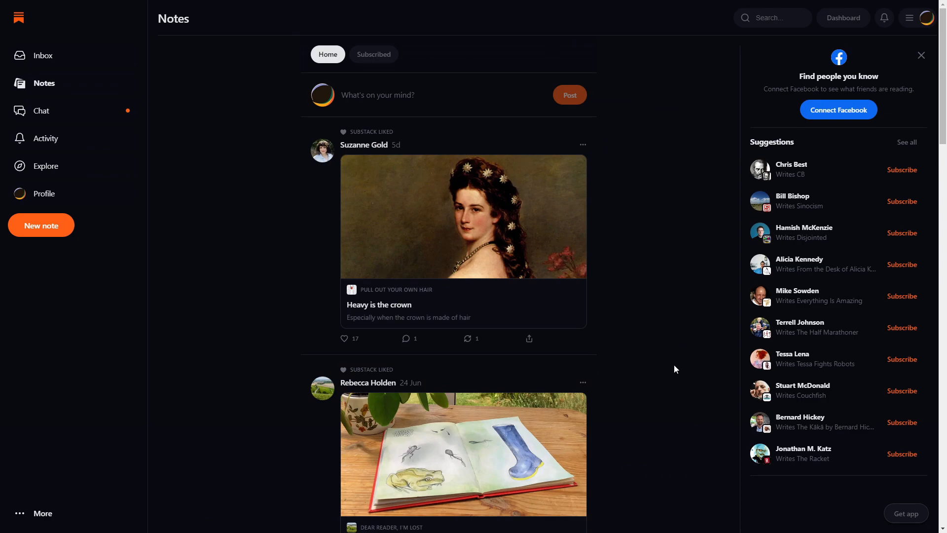
scroll(673, 368, "down", 10)
scroll(666, 380, "down", 8)
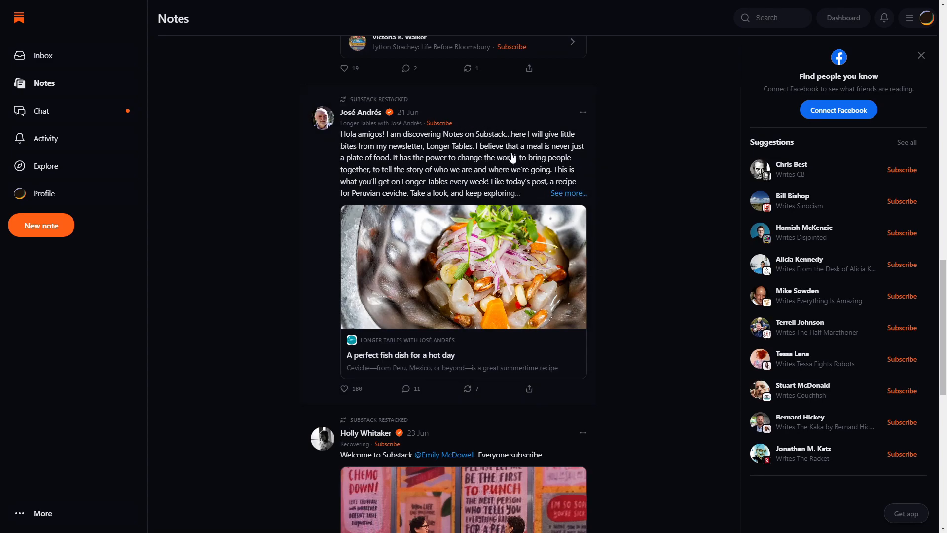
scroll(577, 247, "down", 1)
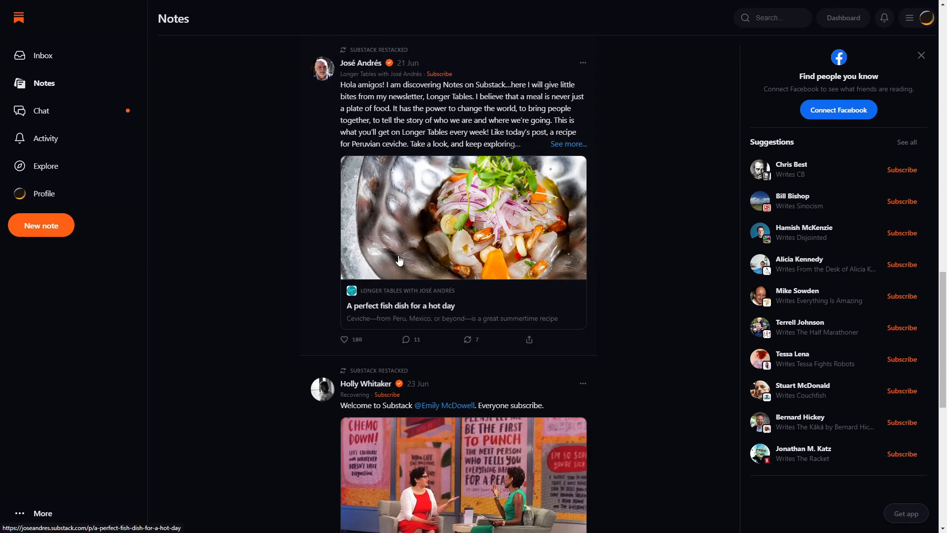
scroll(588, 264, "down", 2)
scroll(652, 243, "down", 2)
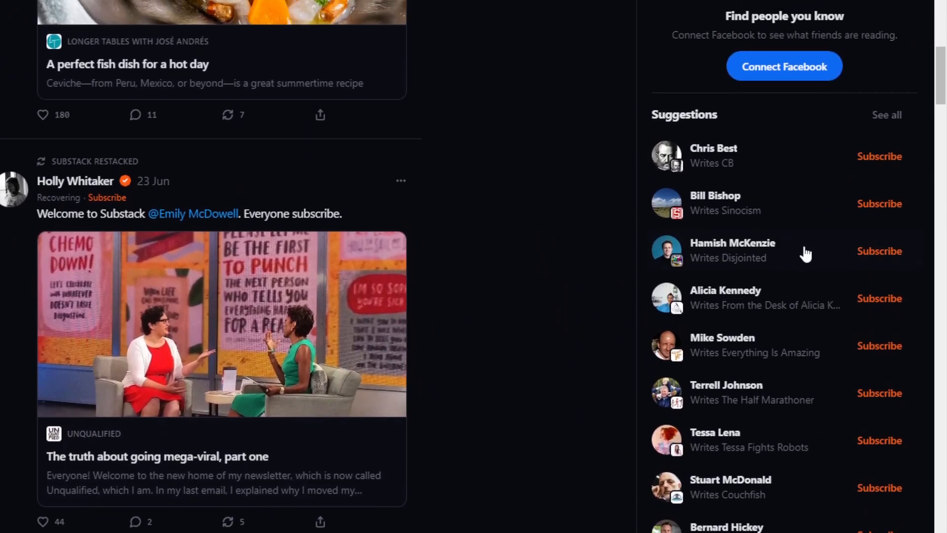
mouse_move(802, 178)
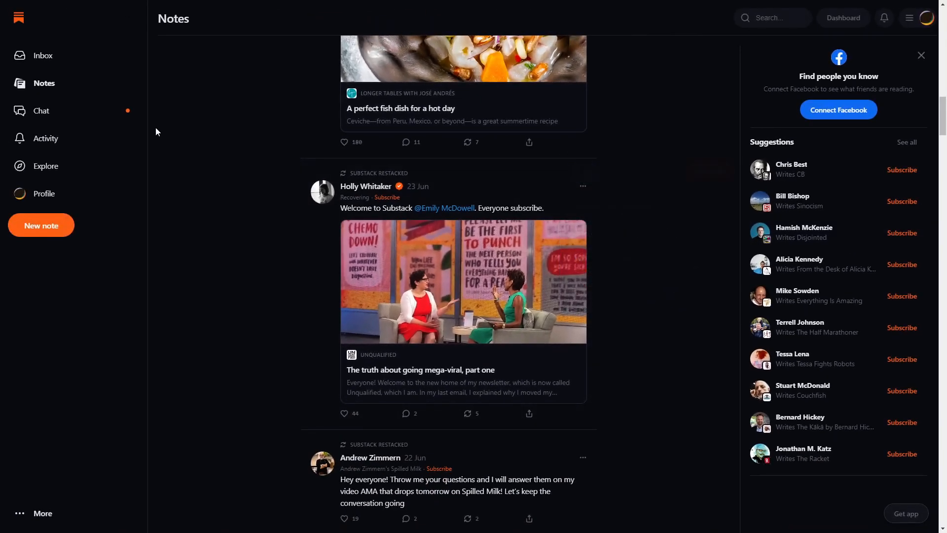
- View the Chat page and the Activity page
left_click(52, 117)
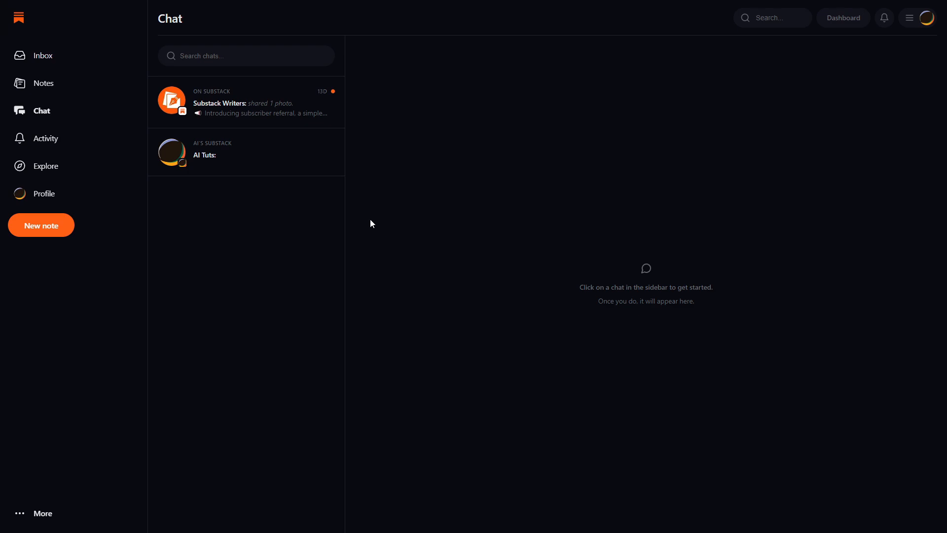
left_click(55, 145)
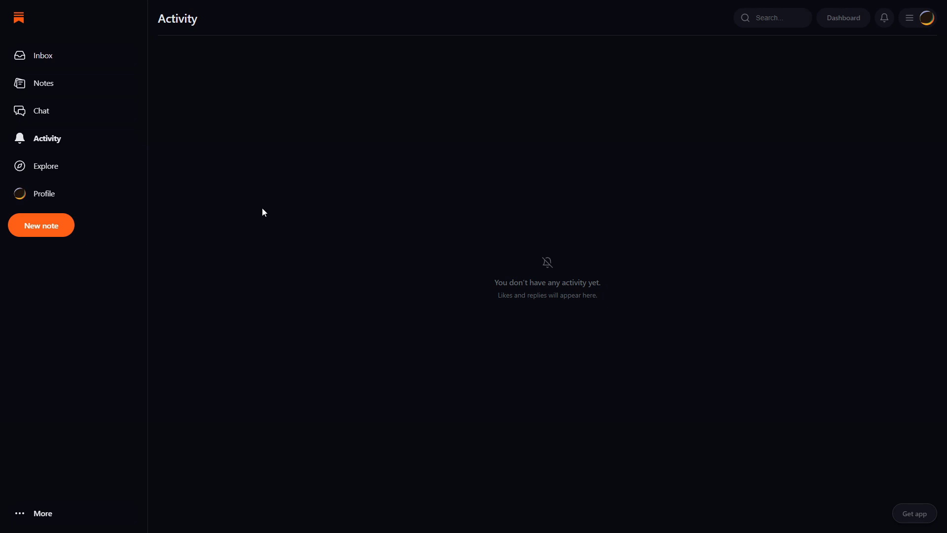
- Open the Explore page and look through the recommended posts
left_click(51, 170)
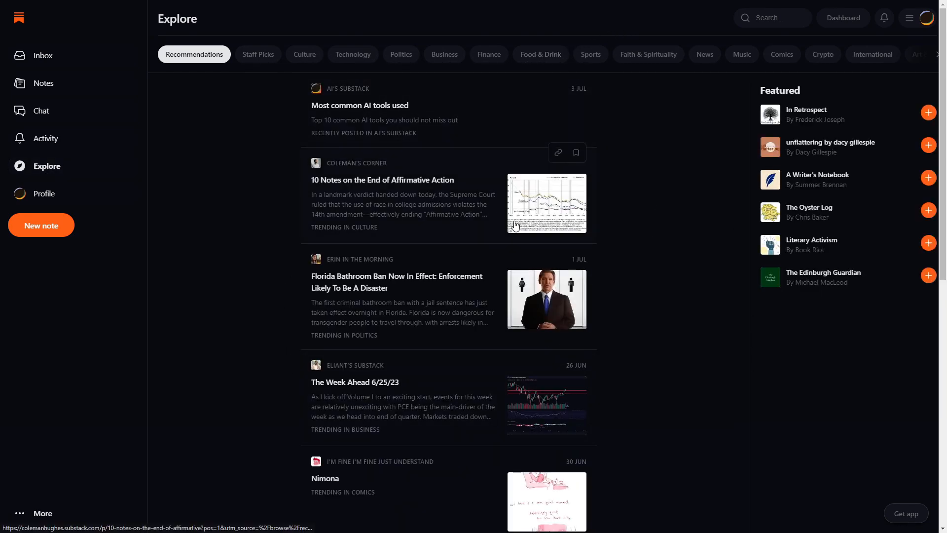
scroll(437, 408, "down", 2)
scroll(438, 407, "down", 10)
scroll(441, 402, "up", 9)
scroll(442, 398, "up", 3)
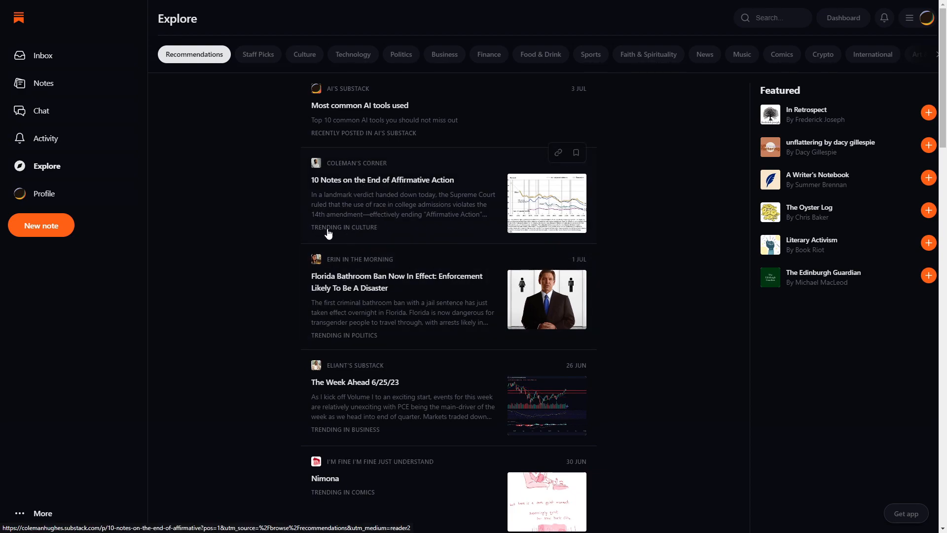
scroll(333, 223, "down", 10)
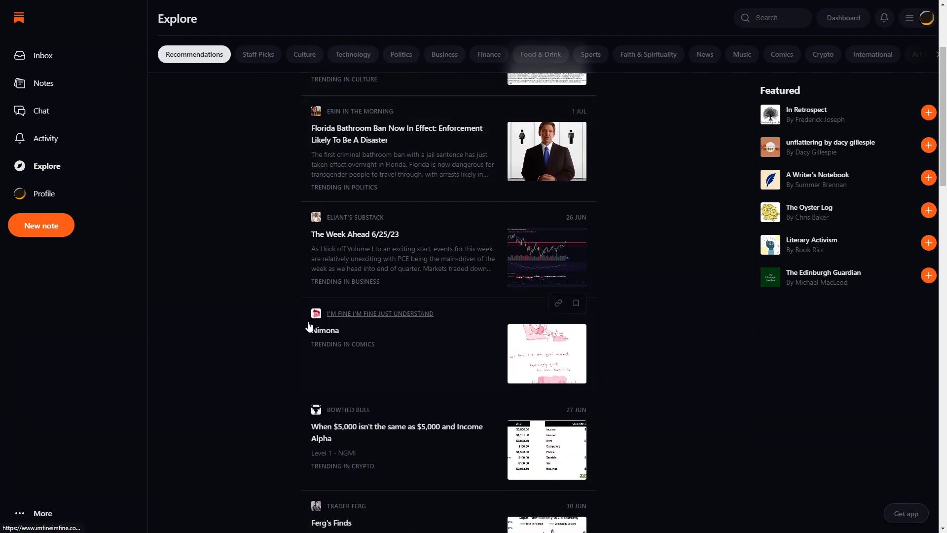
scroll(406, 304, "down", 4)
scroll(530, 383, "up", 2)
scroll(443, 395, "down", 5)
scroll(450, 388, "up", 2)
scroll(449, 385, "up", 14)
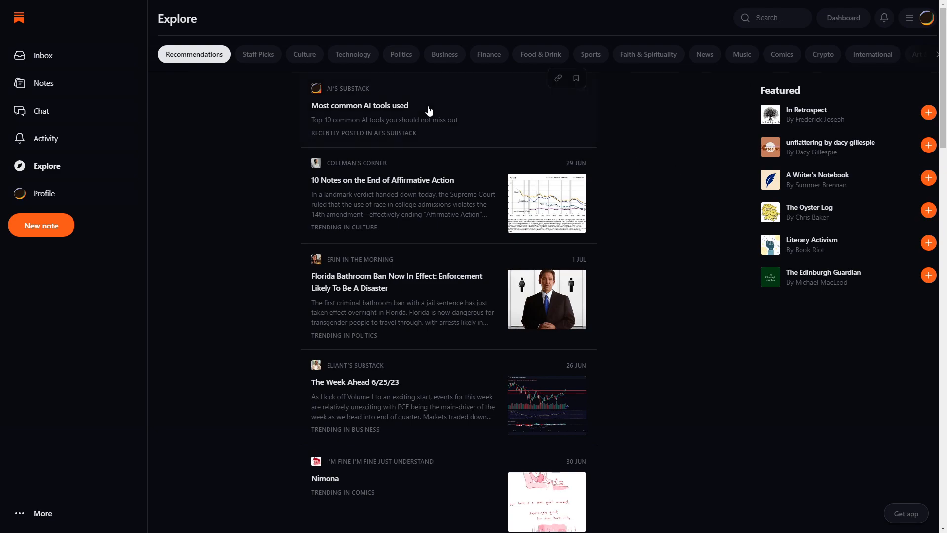
- Filter the Explore posts to the Technology category and browse them
left_click(353, 54)
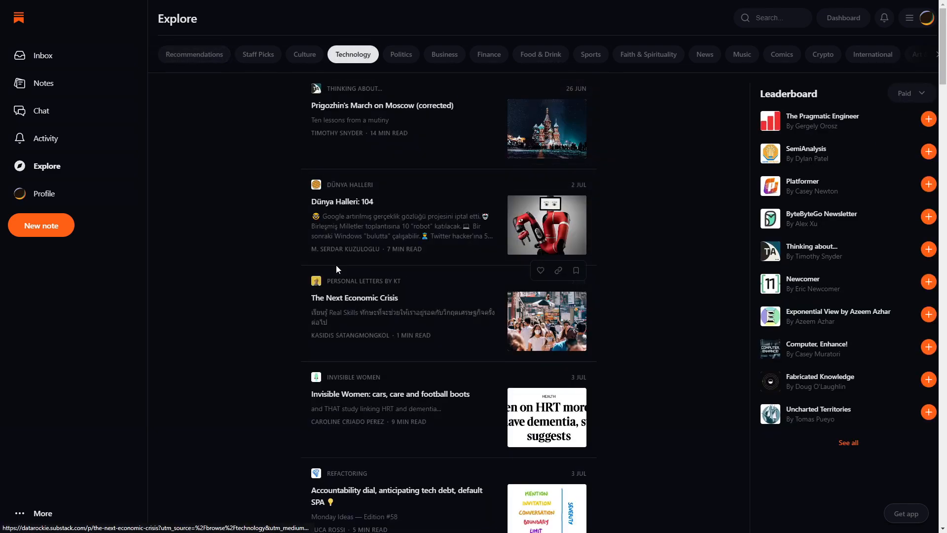
scroll(373, 303, "down", 4)
scroll(404, 304, "down", 1)
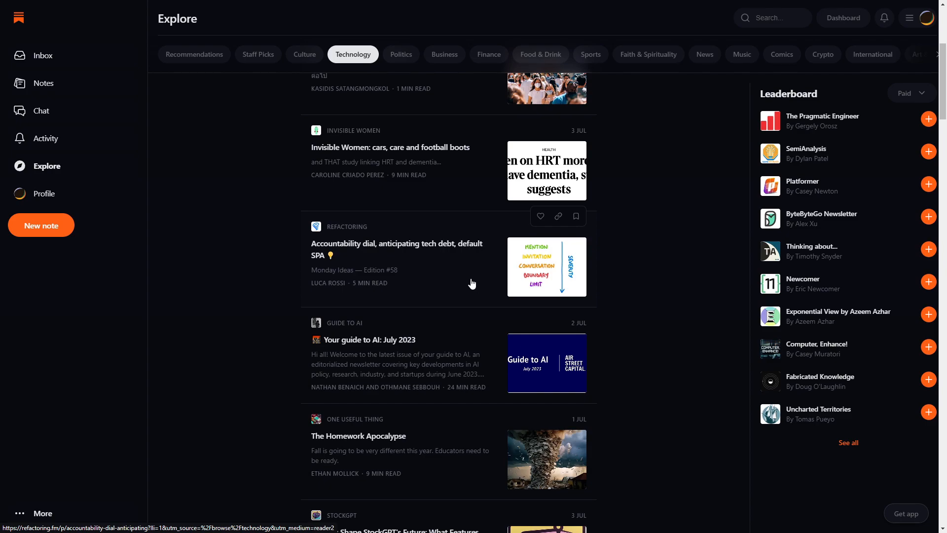
scroll(472, 284, "down", 2)
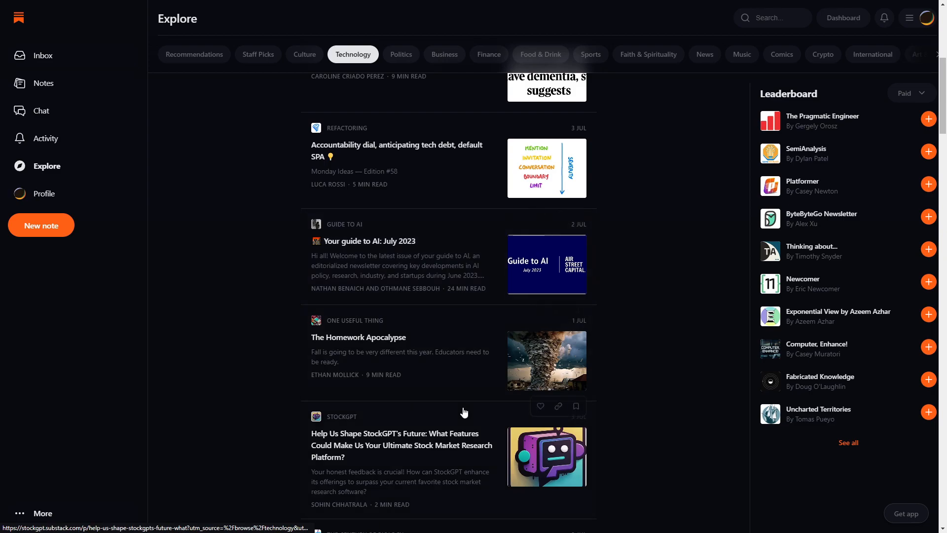
scroll(466, 413, "down", 8)
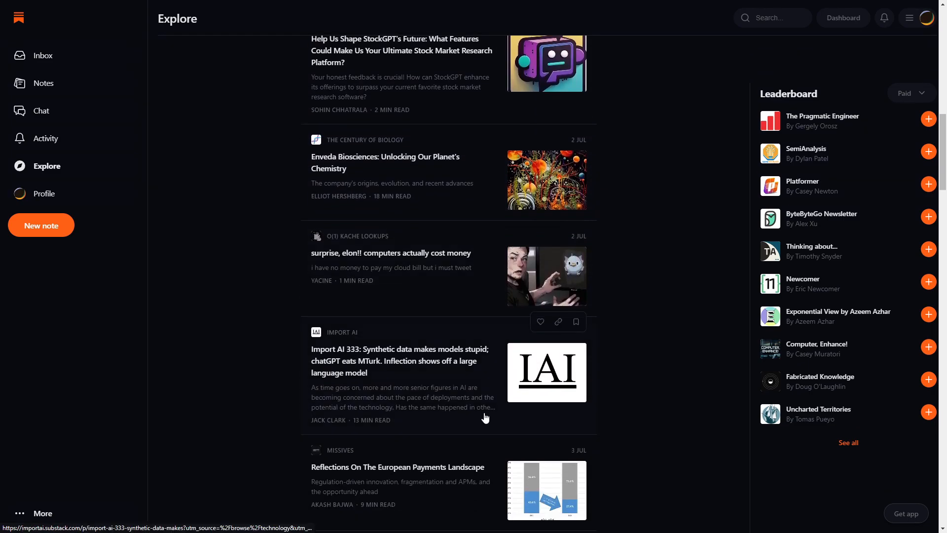
scroll(469, 417, "up", 15)
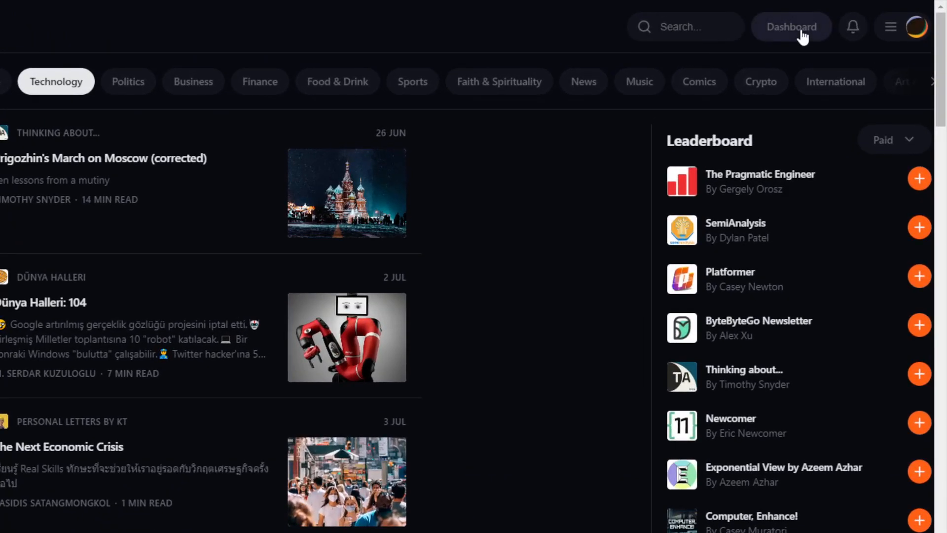
- Open the publication's dashboard and decline the offer to set a publishing goal
left_click(802, 33)
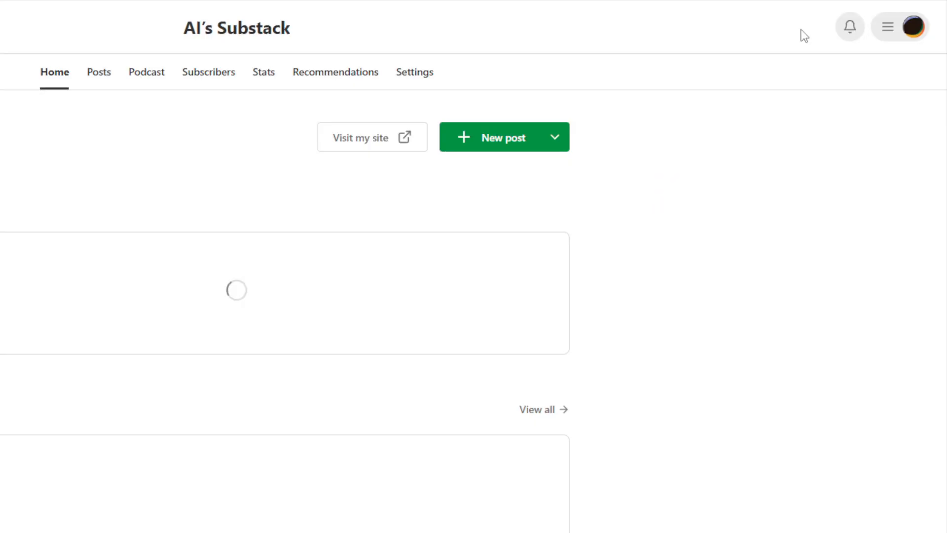
scroll(431, 475, "down", 3)
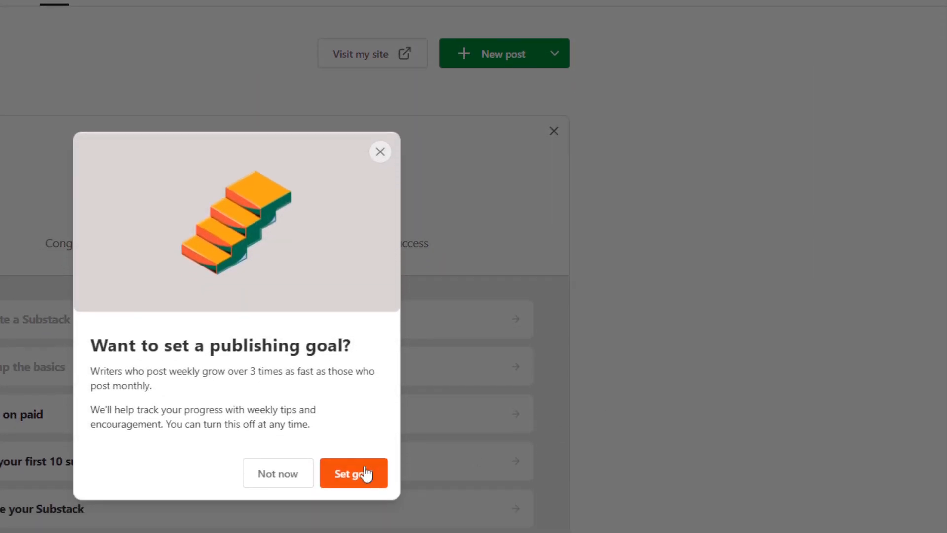
left_click(275, 428)
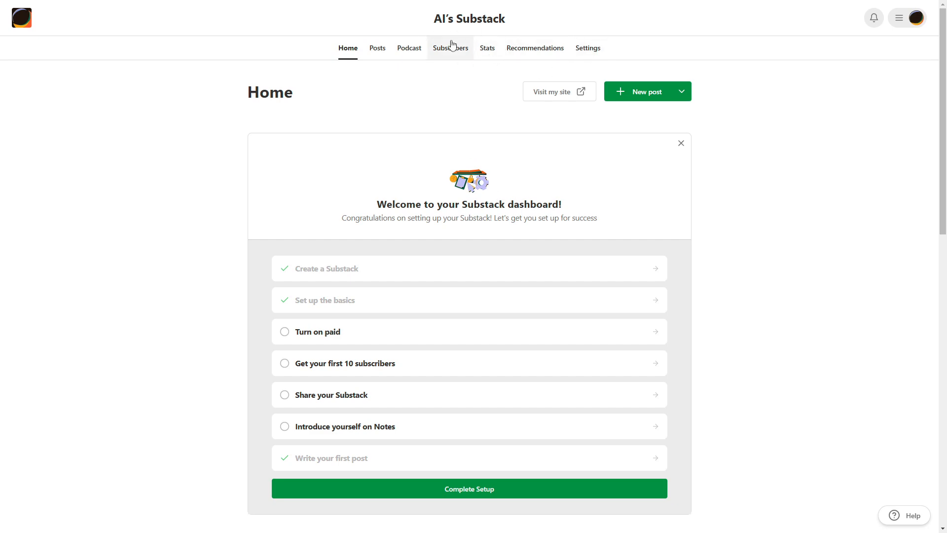
- Review the dashboard's setup checklist, overview figures, latest post and drafts
scroll(309, 247, "down", 7)
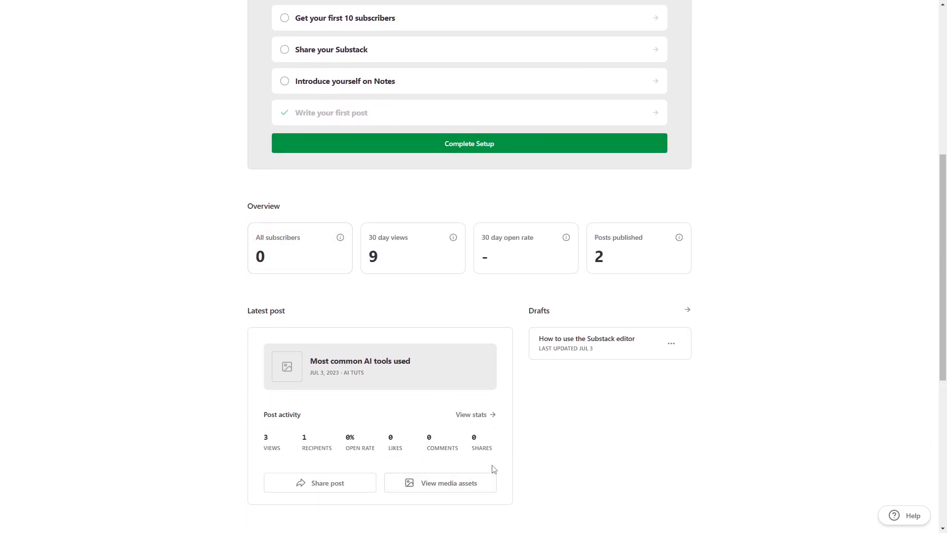
scroll(639, 464, "up", 7)
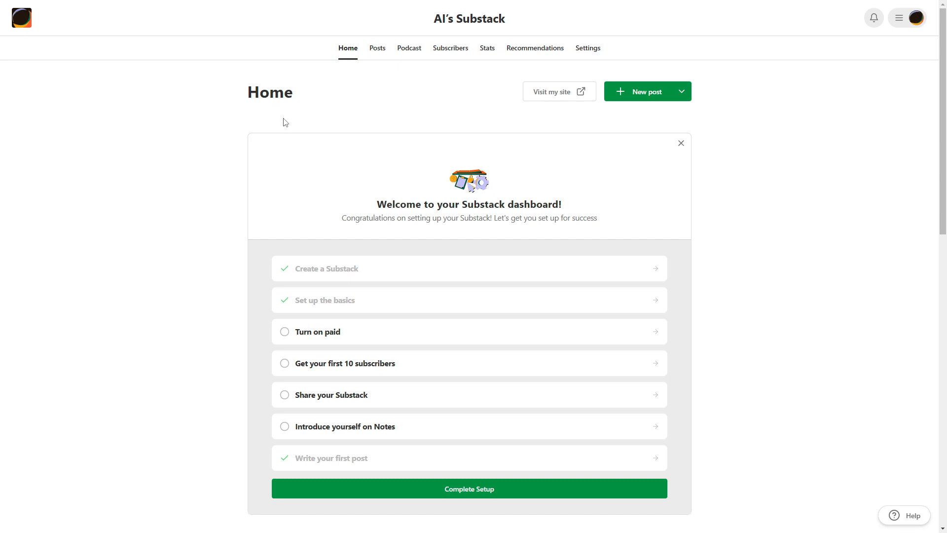
scroll(417, 165, "down", 1)
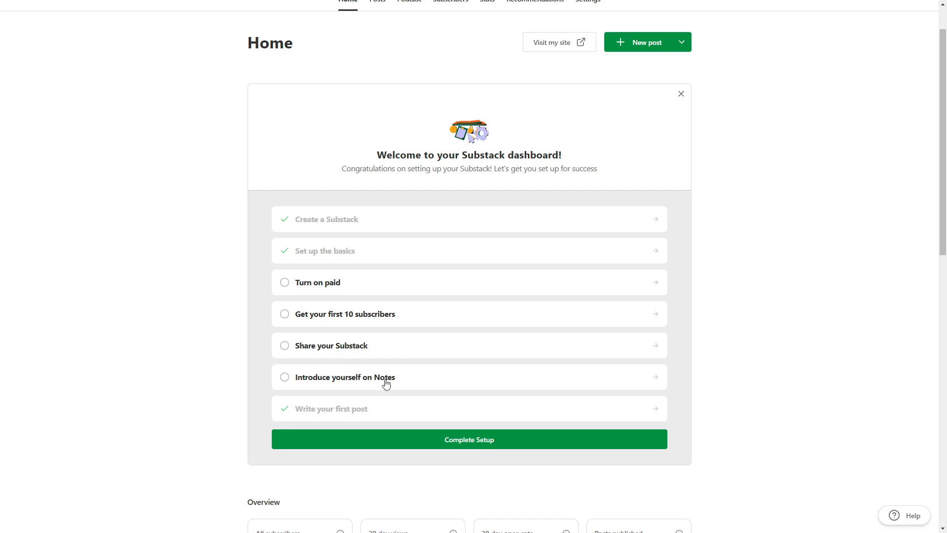
scroll(385, 415, "down", 2)
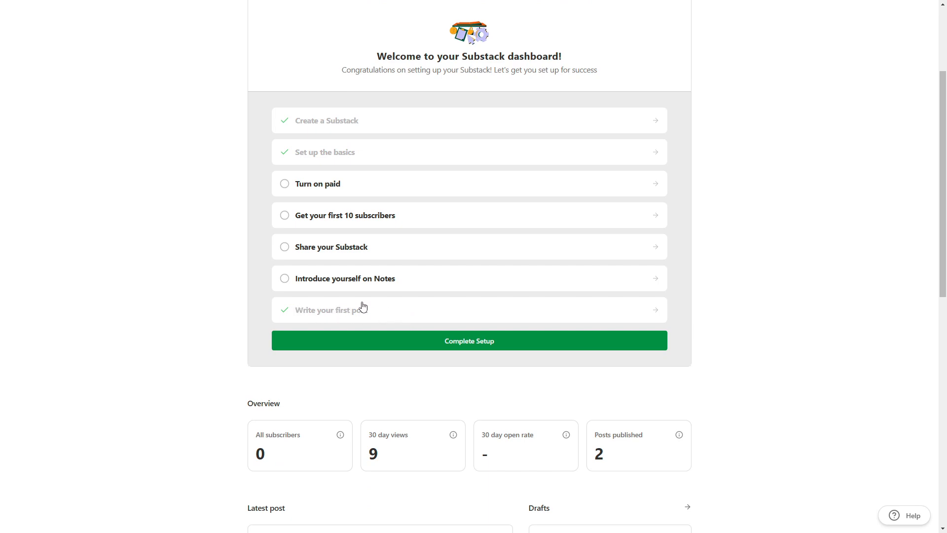
scroll(513, 338, "up", 3)
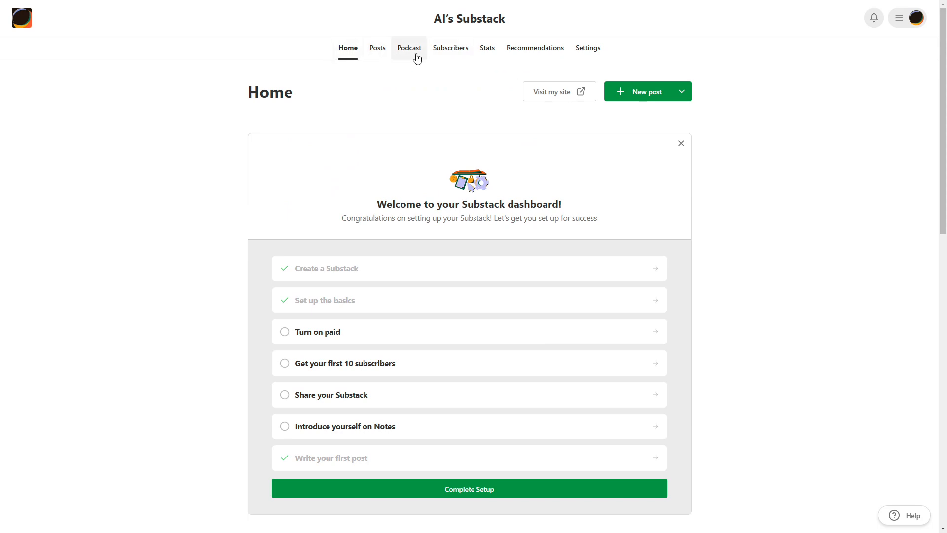
- View the publication's published posts and its drafts
left_click(377, 50)
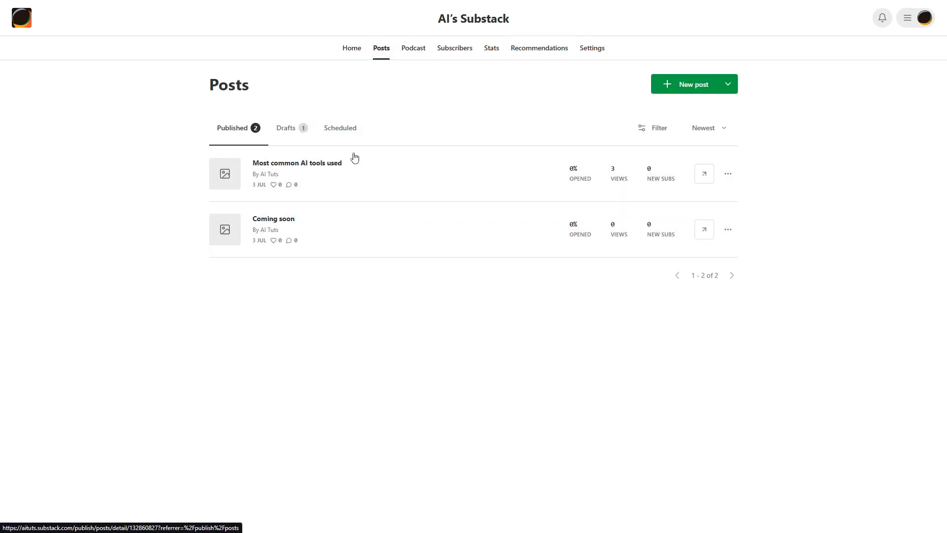
left_click(278, 133)
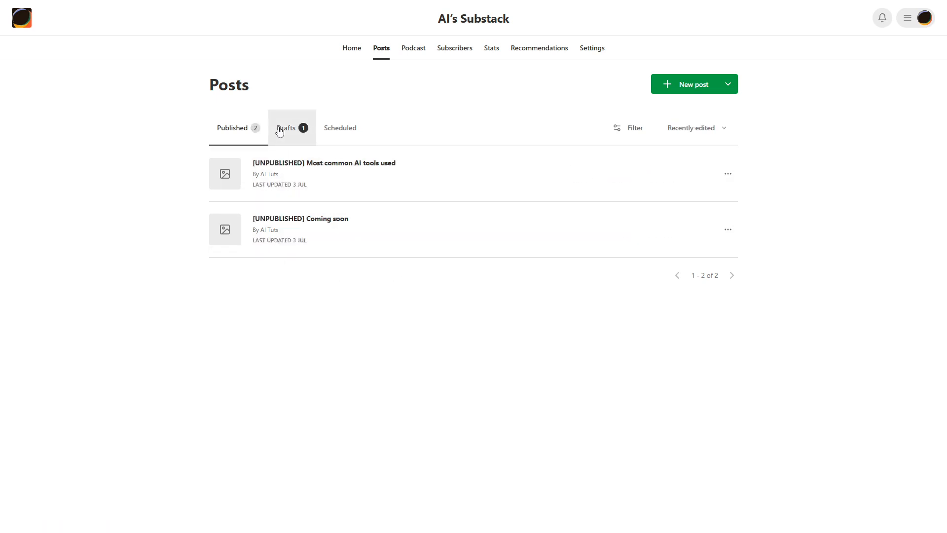
- Go through the publication's Podcast, Subscribers, Stats, Recommendations and Settings pages
left_click(420, 52)
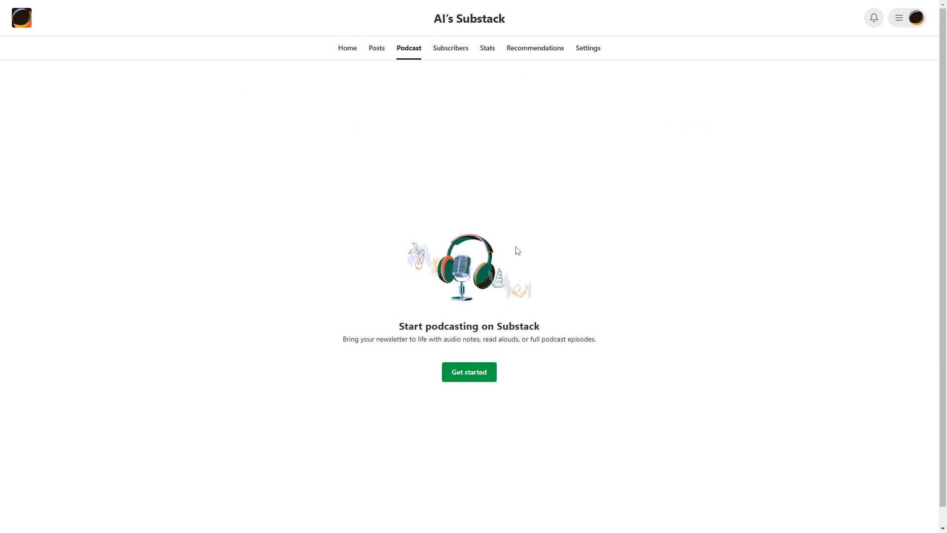
left_click(458, 54)
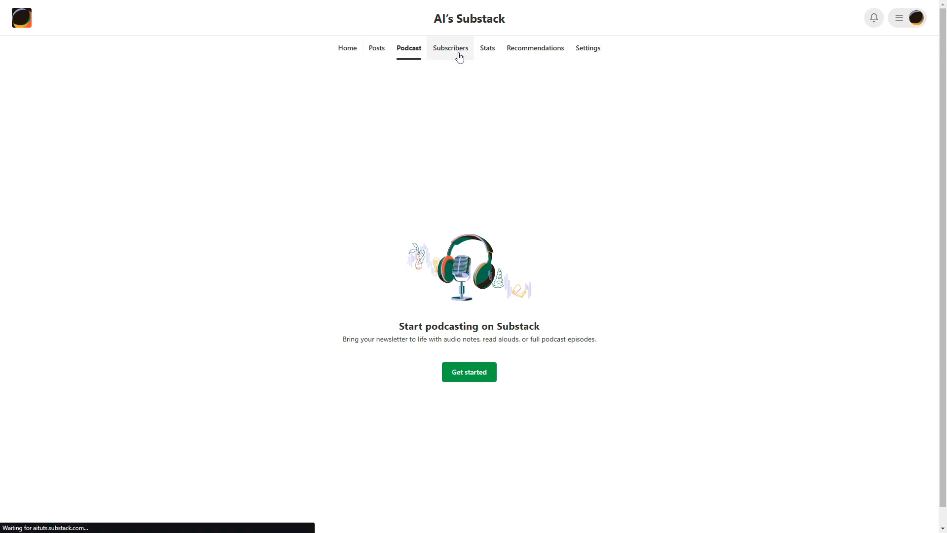
left_click(493, 53)
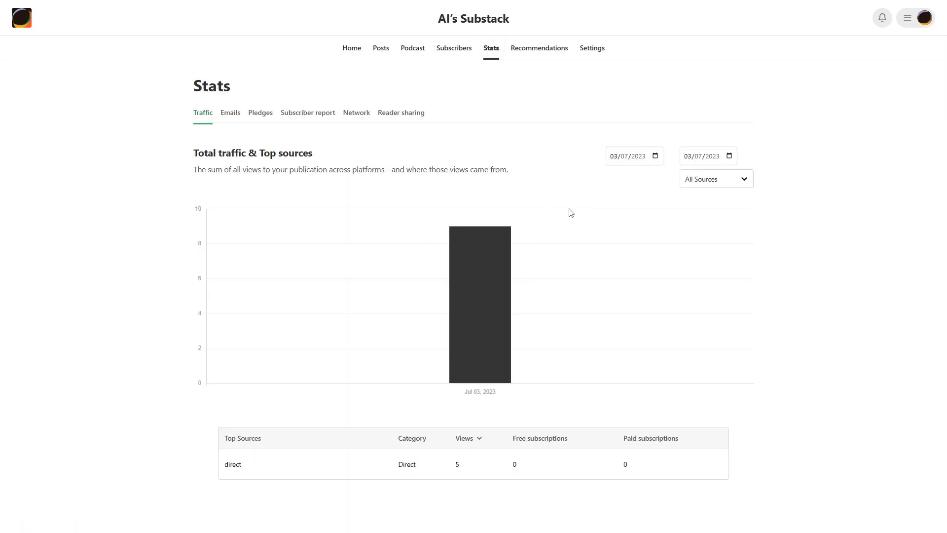
left_click(548, 50)
left_click(594, 51)
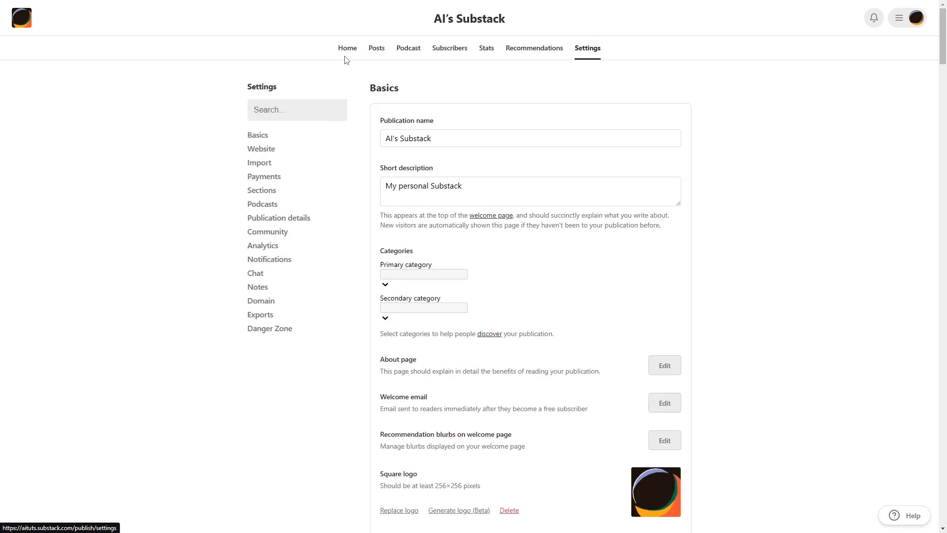
- Return to the dashboard home, check the recipients of the latest post "Most common AI tools used", and go back
left_click(346, 51)
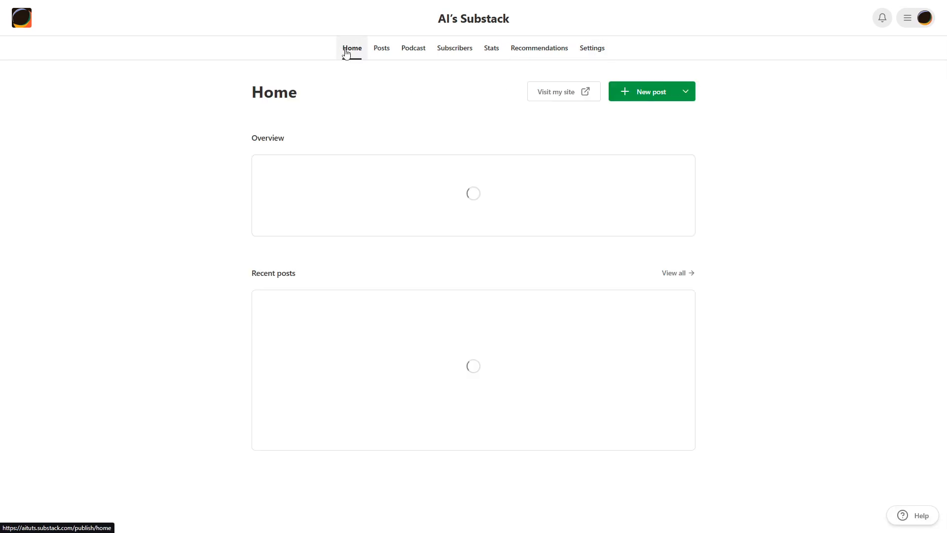
scroll(728, 304, "down", 8)
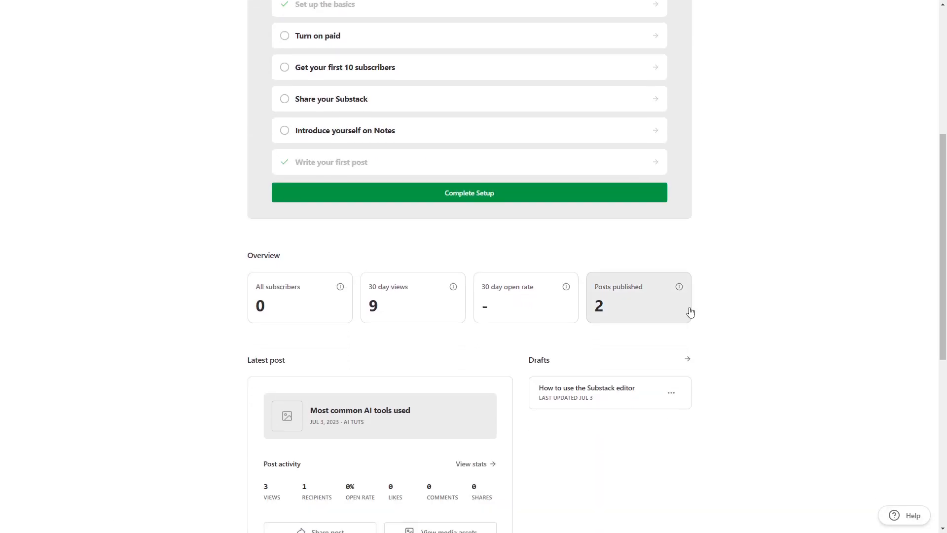
scroll(582, 324, "down", 3)
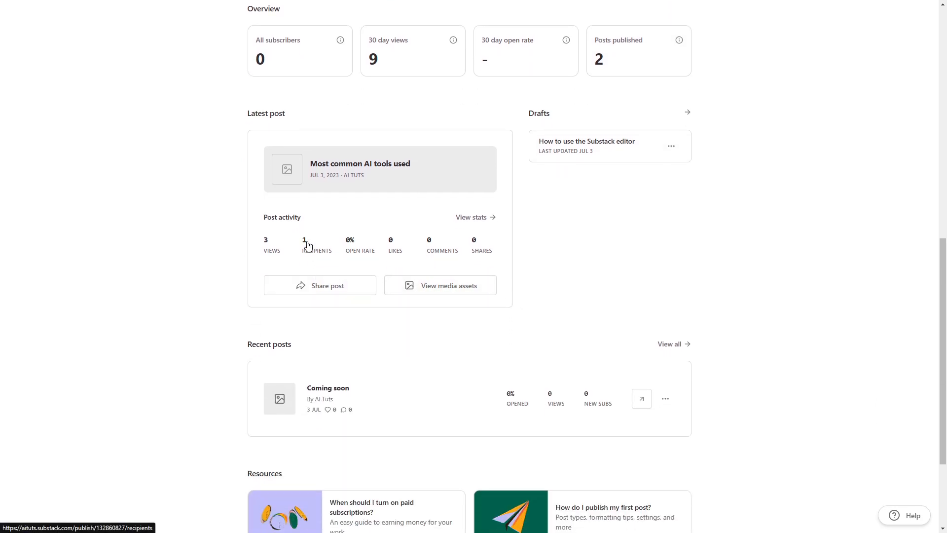
left_click(307, 245)
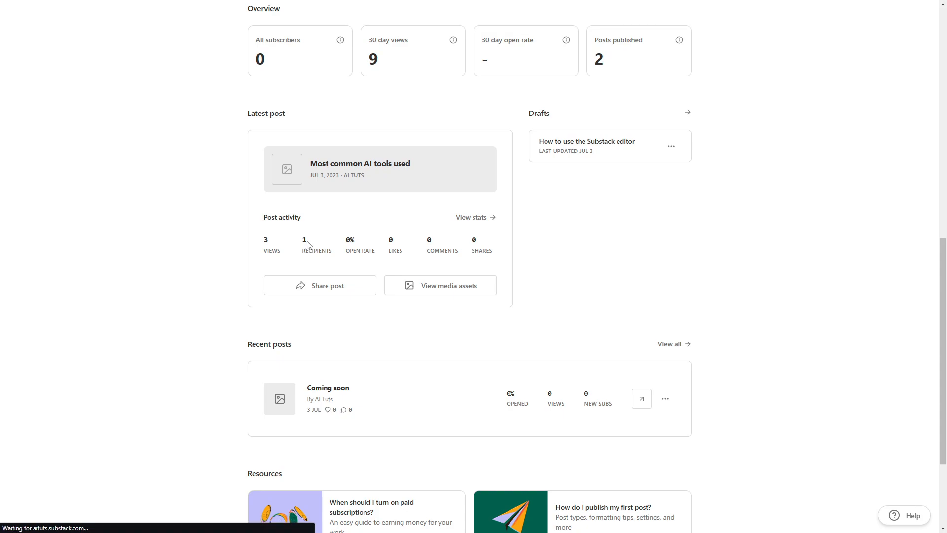
key("alt+Left")
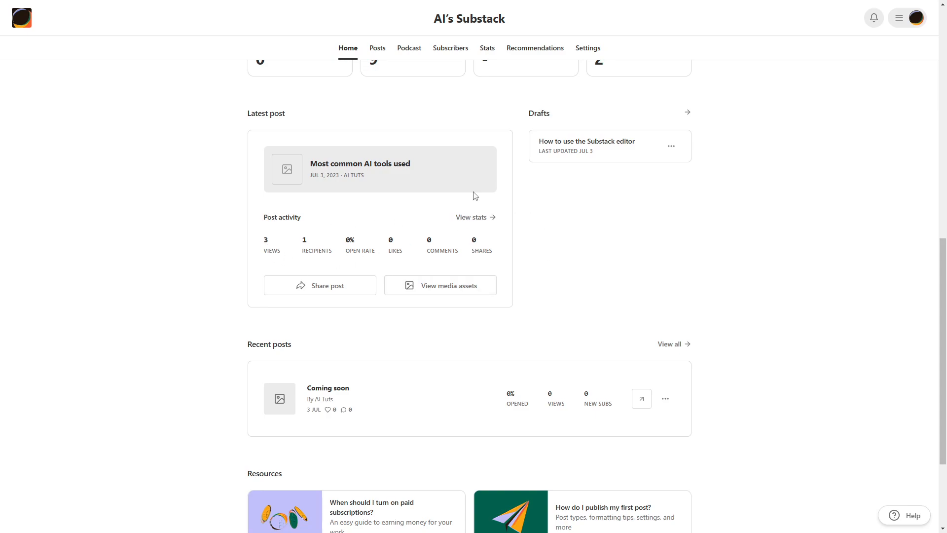
- Review the view, recipient and subscription statistics of the latest post "Most common AI tools used"
left_click(471, 218)
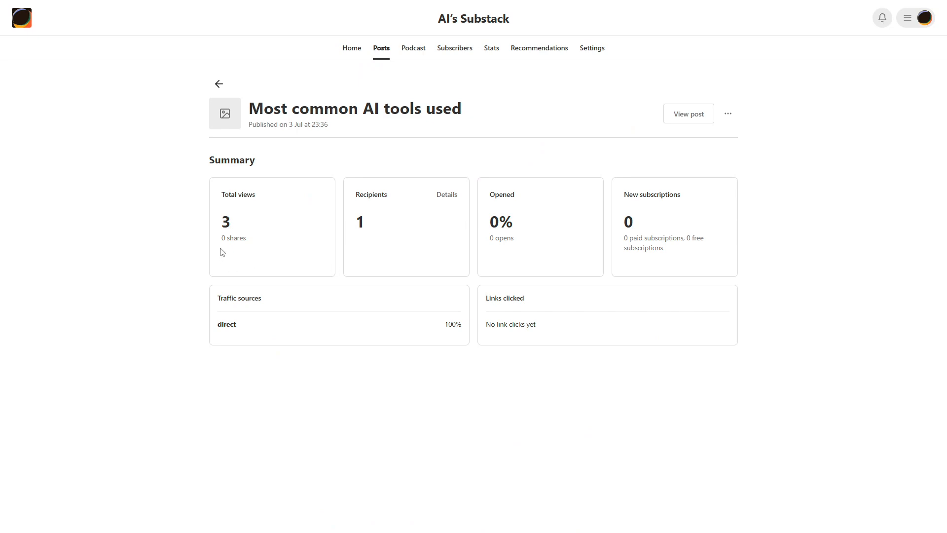
double_click(225, 222)
left_click(477, 431)
- Open the published post and skim through it down to the comments section
left_click(695, 123)
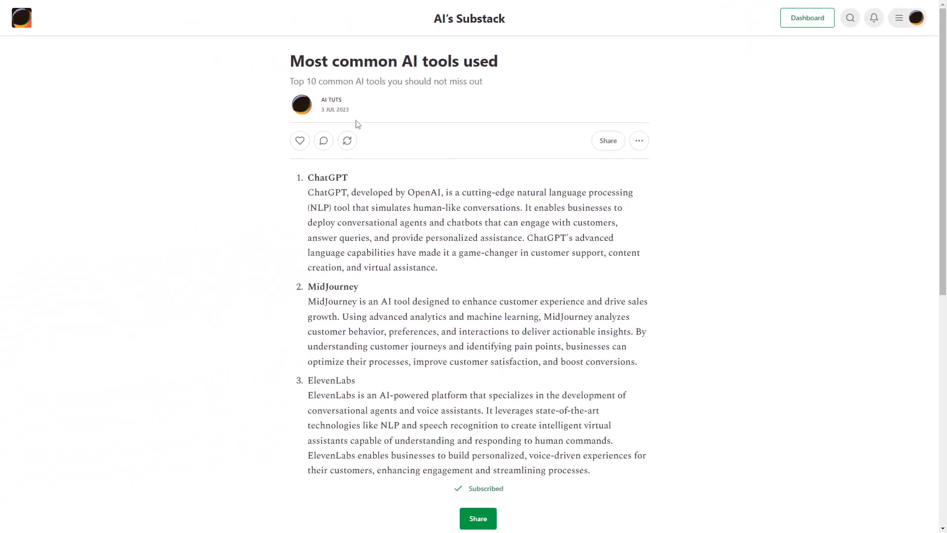
scroll(418, 135, "down", 4)
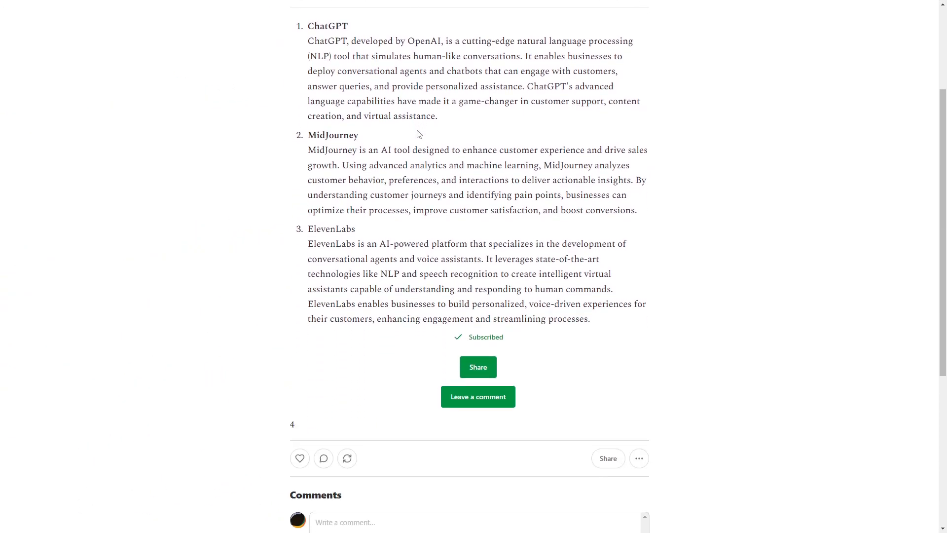
scroll(418, 134, "down", 4)
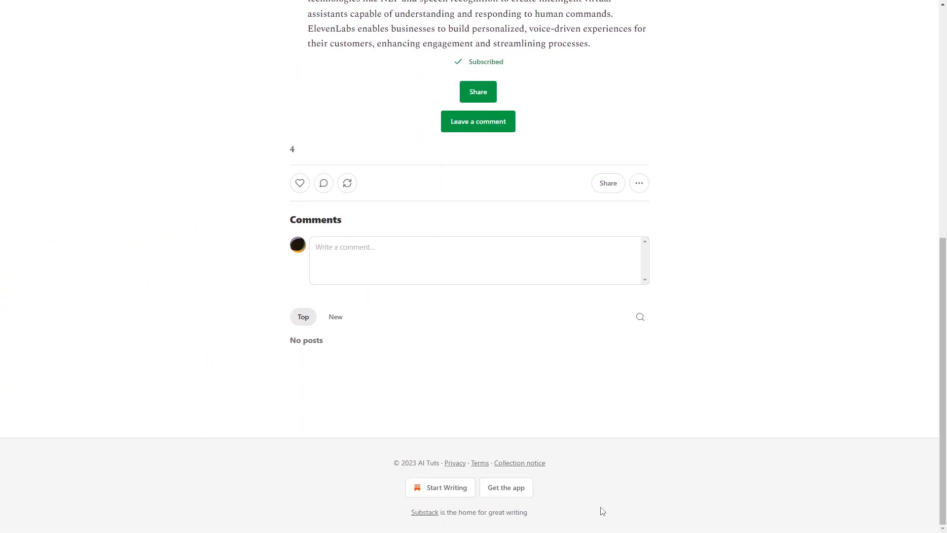
scroll(597, 508, "up", 8)
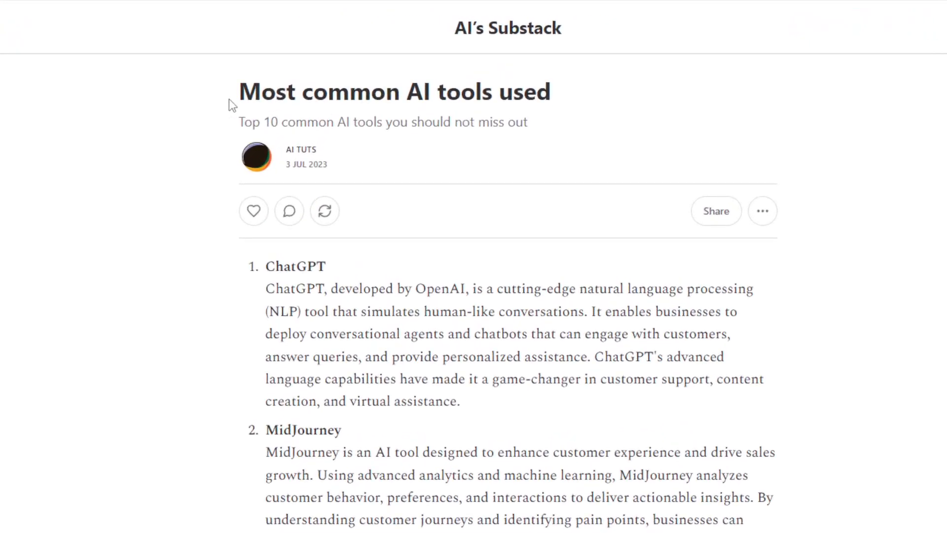
- Examine the published post's title, subtitle, numbered tool entries, closing buttons and comments area
left_click_drag(240, 97, 673, 85)
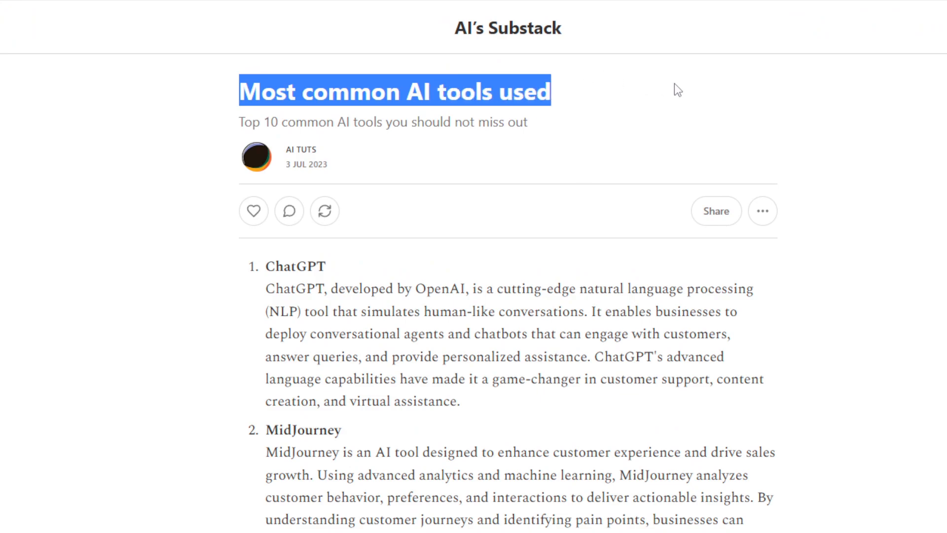
left_click(674, 85)
mouse_move(243, 123)
left_mouse_down()
mouse_move(543, 132)
mouse_move(232, 125)
left_mouse_up()
left_click(541, 125)
left_click(423, 165)
scroll(560, 298, "down", 7)
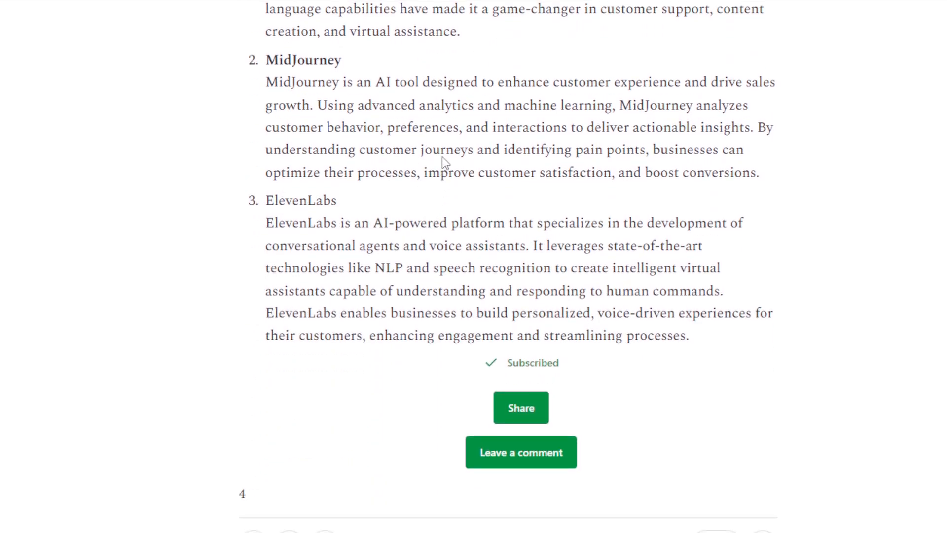
scroll(465, 165, "up", 3)
scroll(542, 443, "down", 4)
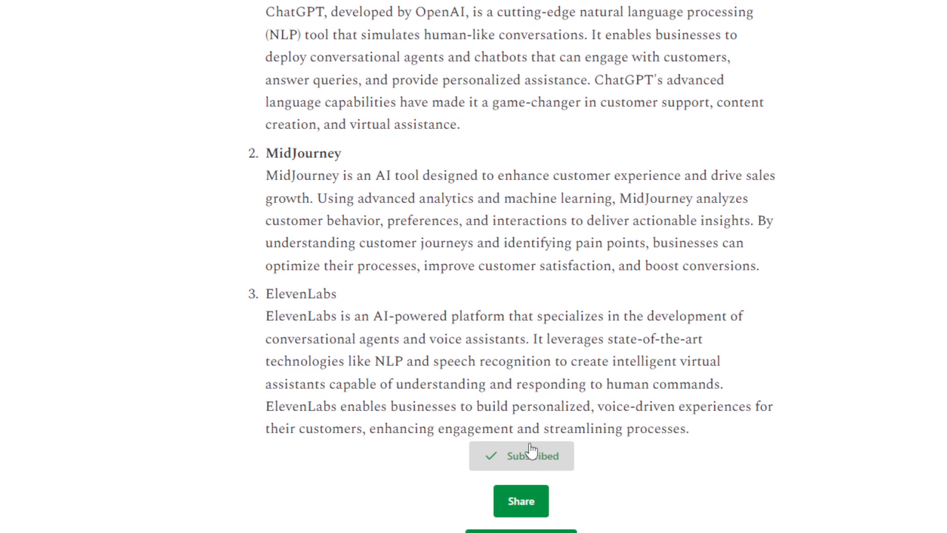
scroll(536, 388, "down", 9)
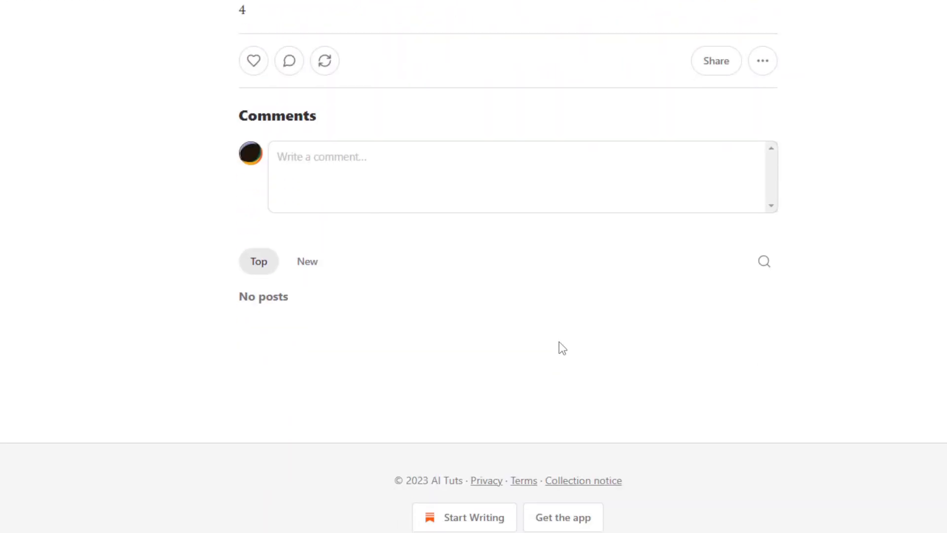
scroll(562, 342, "up", 13)
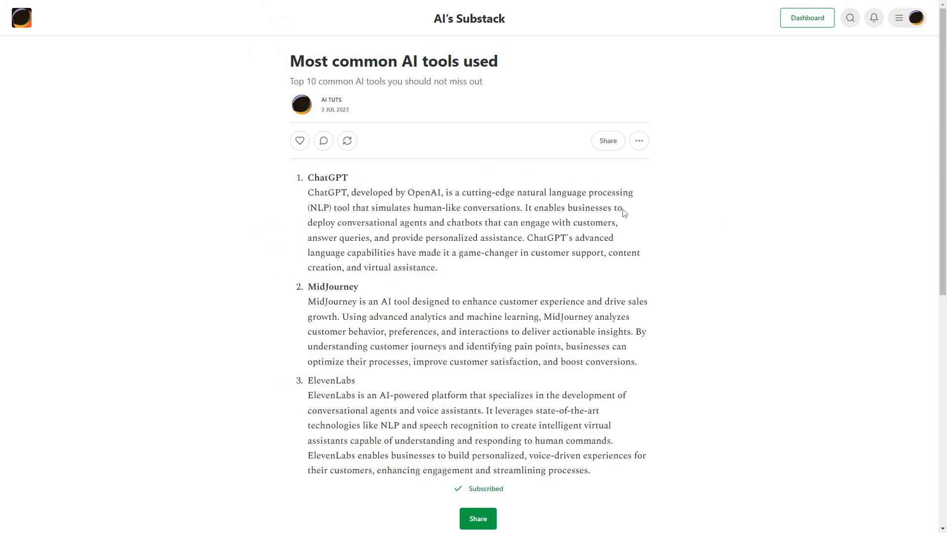
- Open the published post "Most common AI tools used" for editing
left_click(639, 141)
left_click(639, 142)
left_click(640, 143)
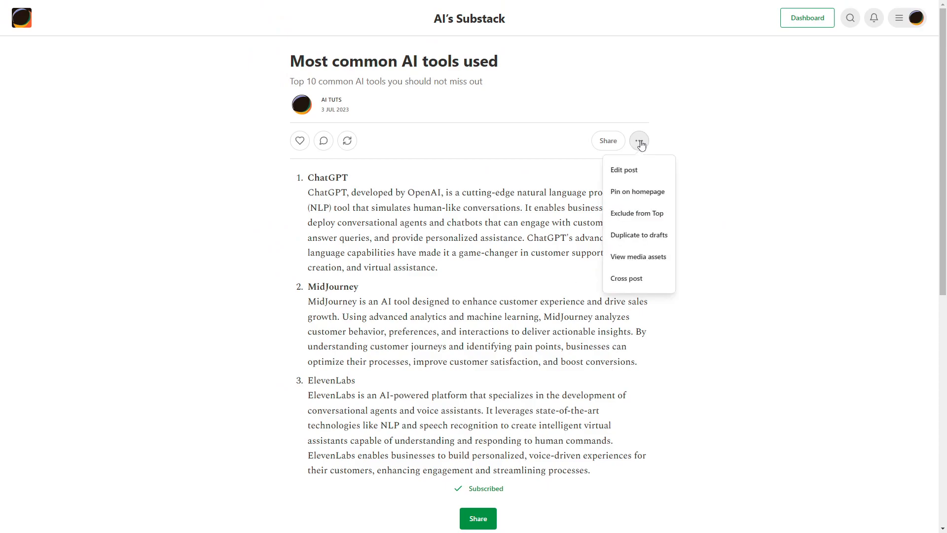
left_click(638, 173)
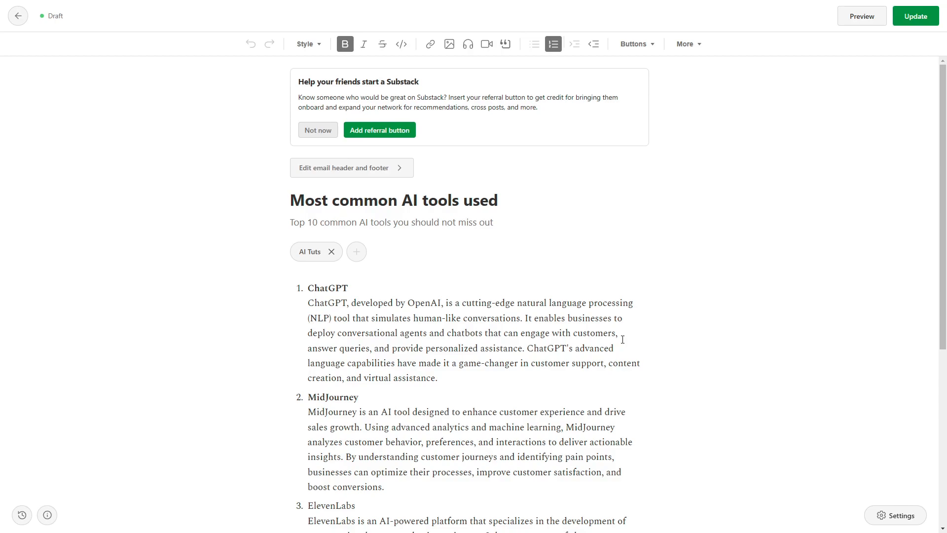
- Look over the post's title and subtitle in the editor and check the guest byline options without adding anyone
left_click_drag(438, 200, 473, 223)
scroll(526, 246, "down", 1)
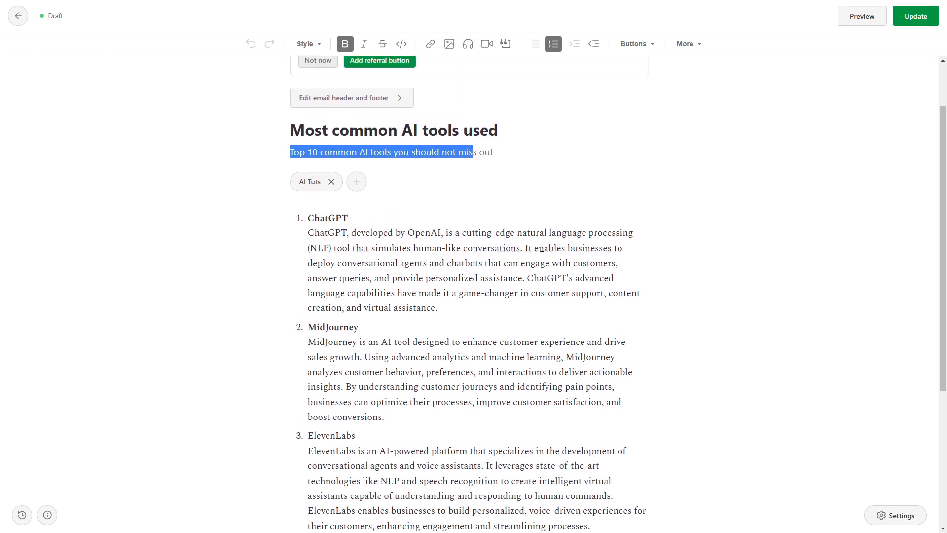
scroll(355, 205, "up", 1)
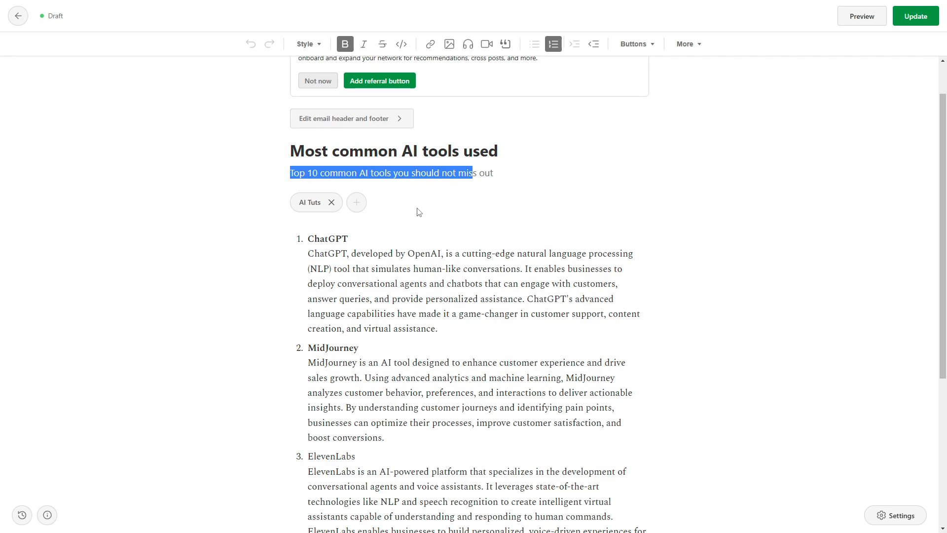
left_click(365, 206)
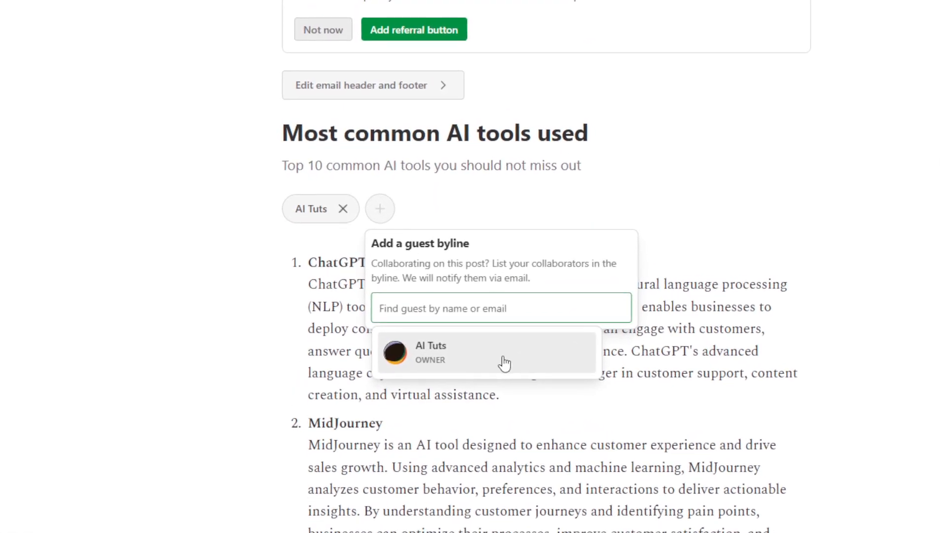
left_click(440, 402)
- Delete the Leave a comment and Share buttons below the ElevenLabs entry
scroll(394, 345, "down", 3)
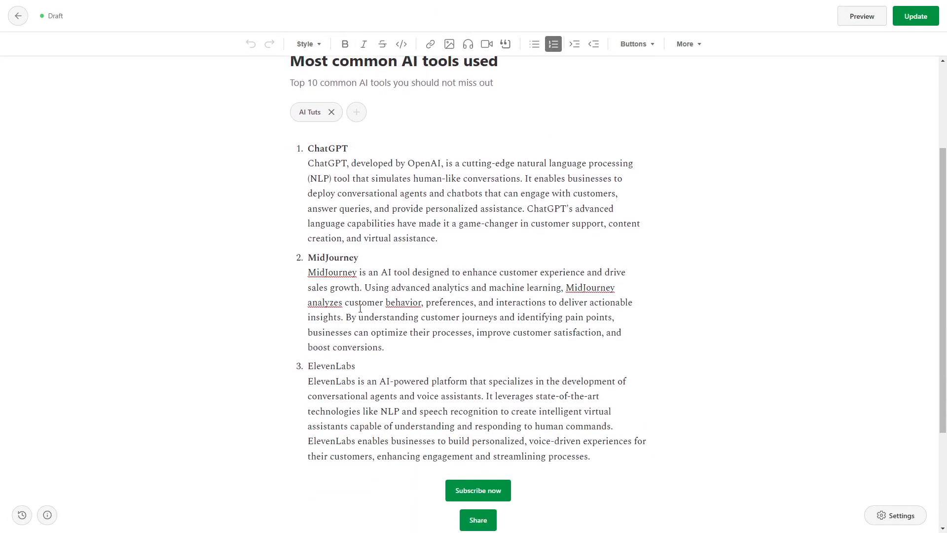
scroll(640, 408, "down", 1)
scroll(621, 343, "up", 3)
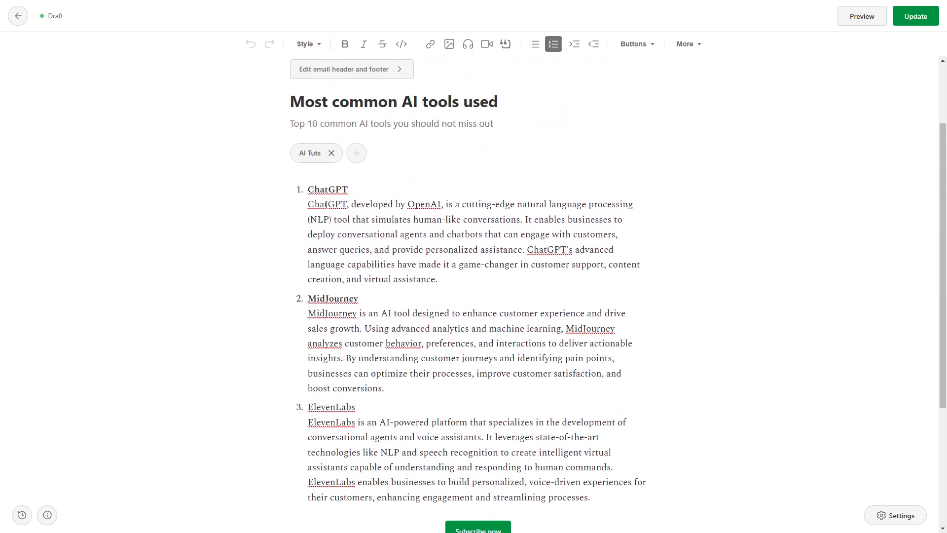
scroll(498, 321, "down", 3)
left_click_drag(576, 403, 547, 401)
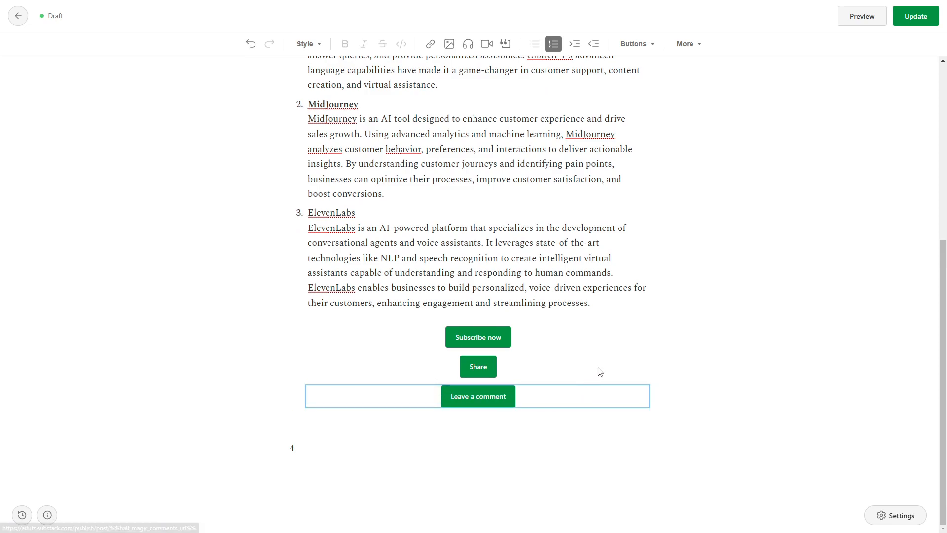
key("Delete")
left_click(482, 401)
key("Delete")
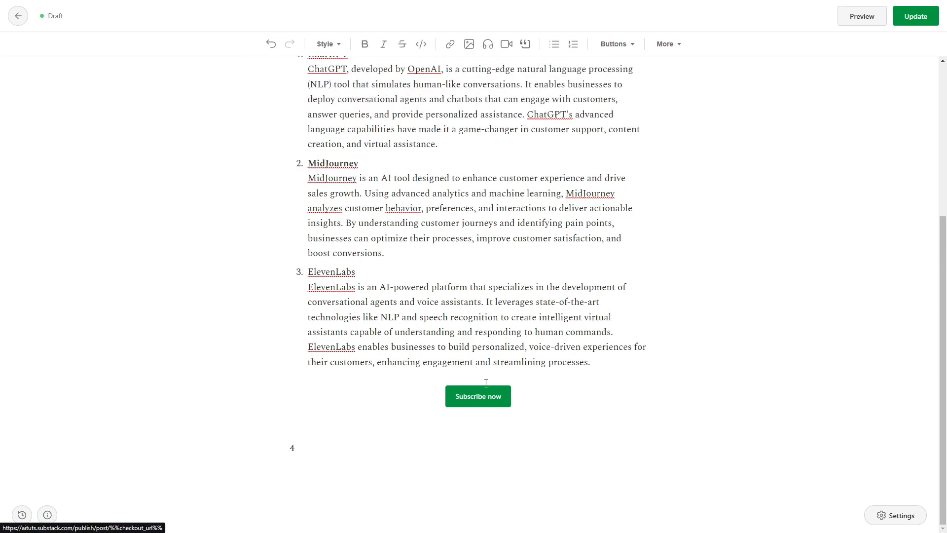
- Check the pledge page that the Subscribe now button leads to and return to the post editor
left_click(486, 400)
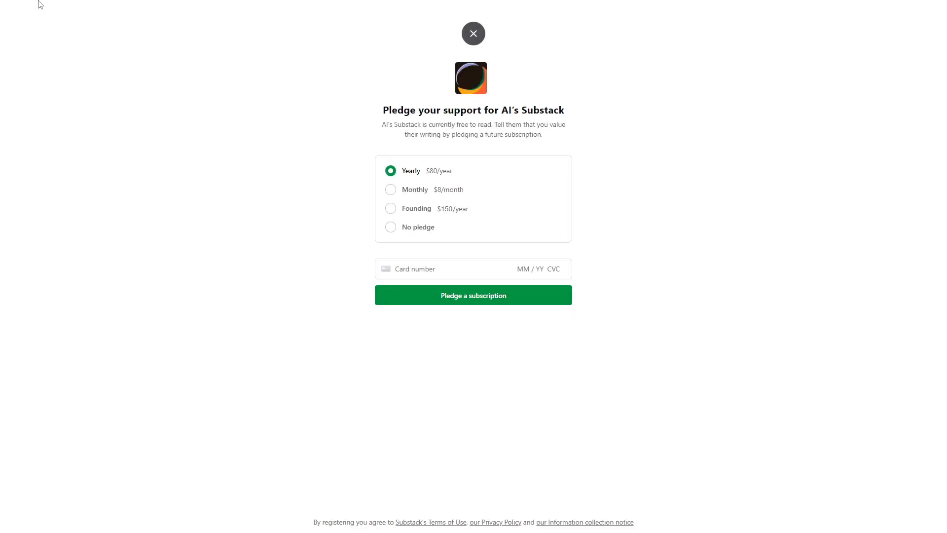
left_click(474, 34)
left_click(215, 6)
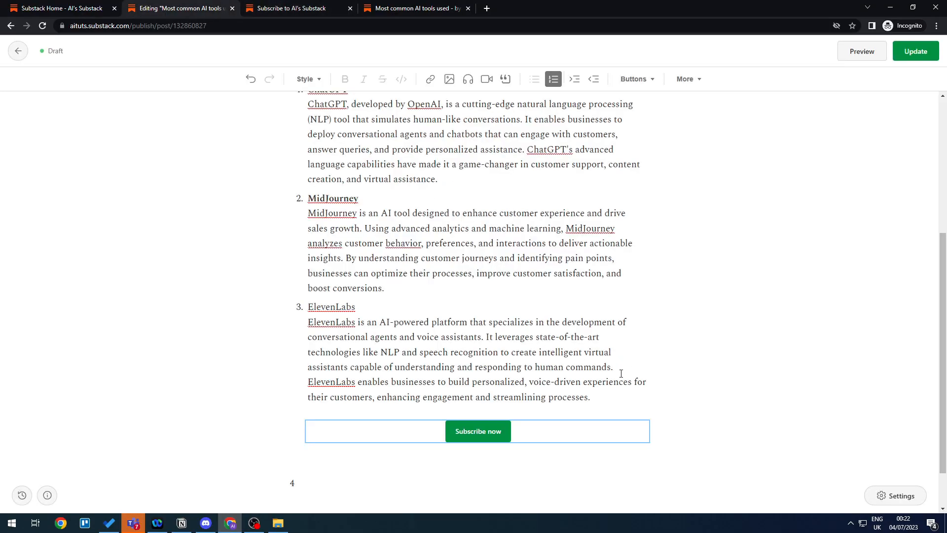
- Delete the Subscribe now button and the stray "4" at the end of the post
key("BackSpace")
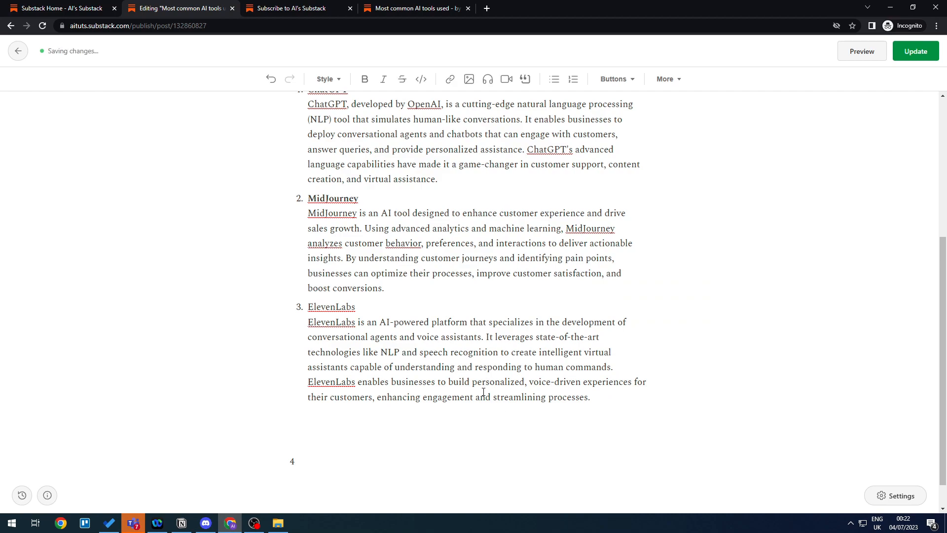
key("F11")
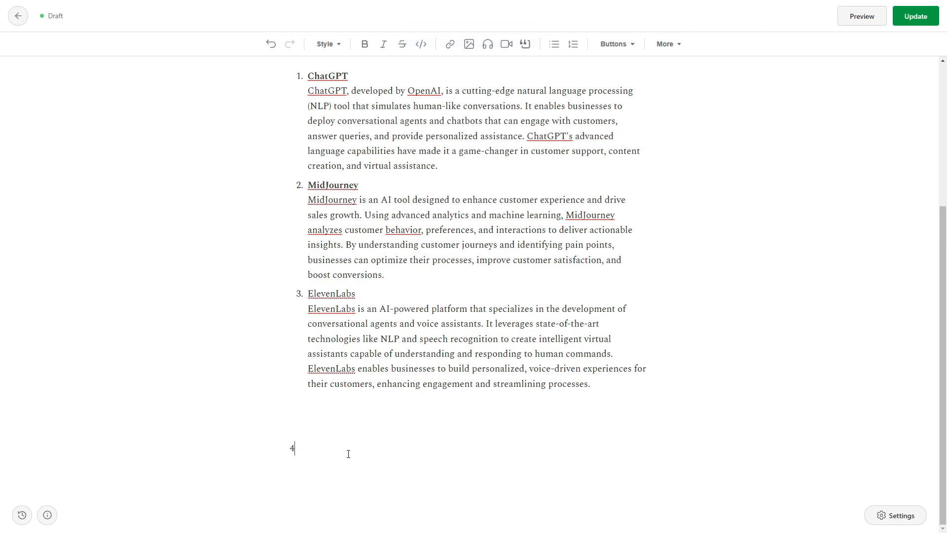
key("BackSpace")
key("BackSpace")
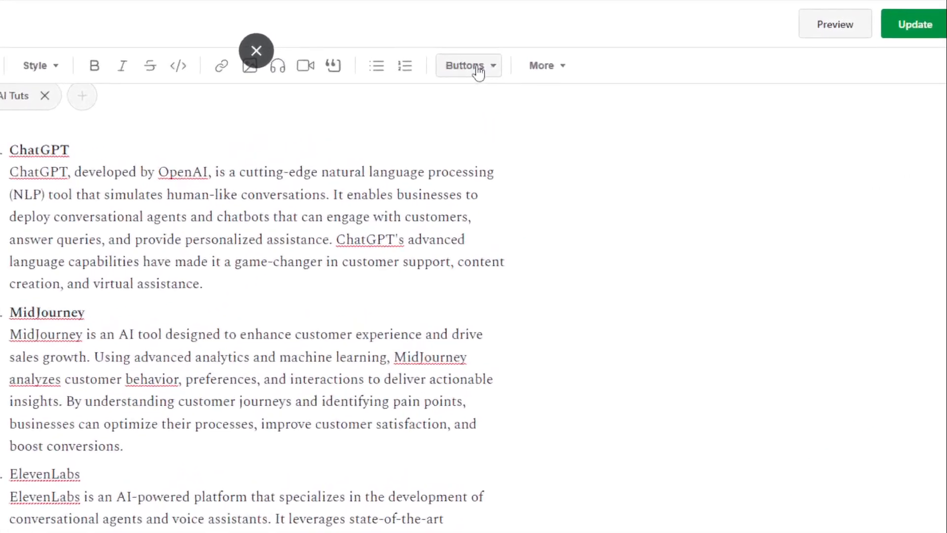
- Insert a Subscribe now button at the end of the post and a Share this post button above it
left_click(602, 49)
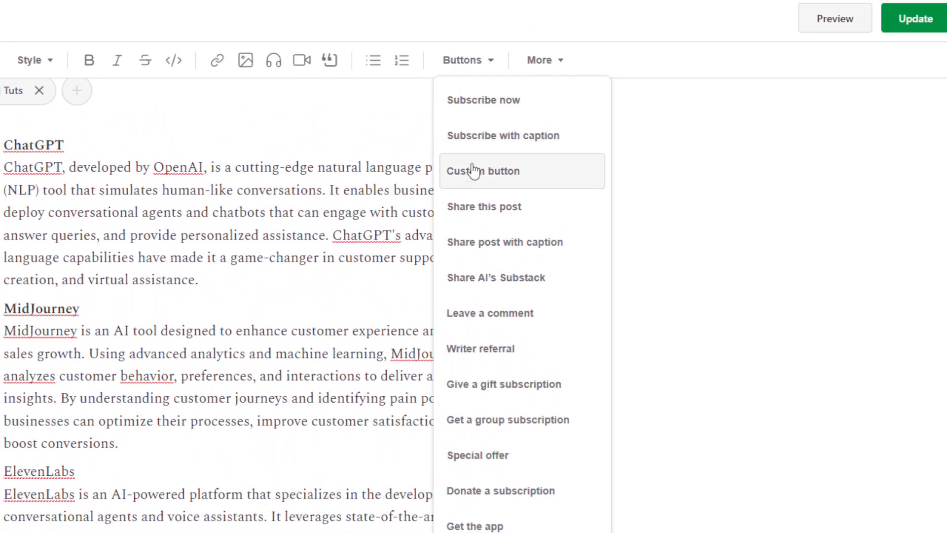
left_click(494, 108)
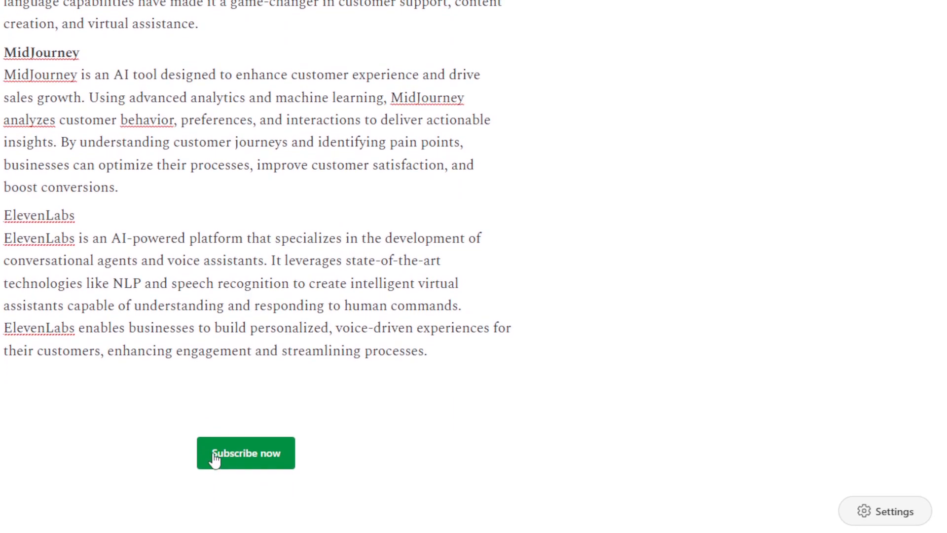
left_click(464, 48)
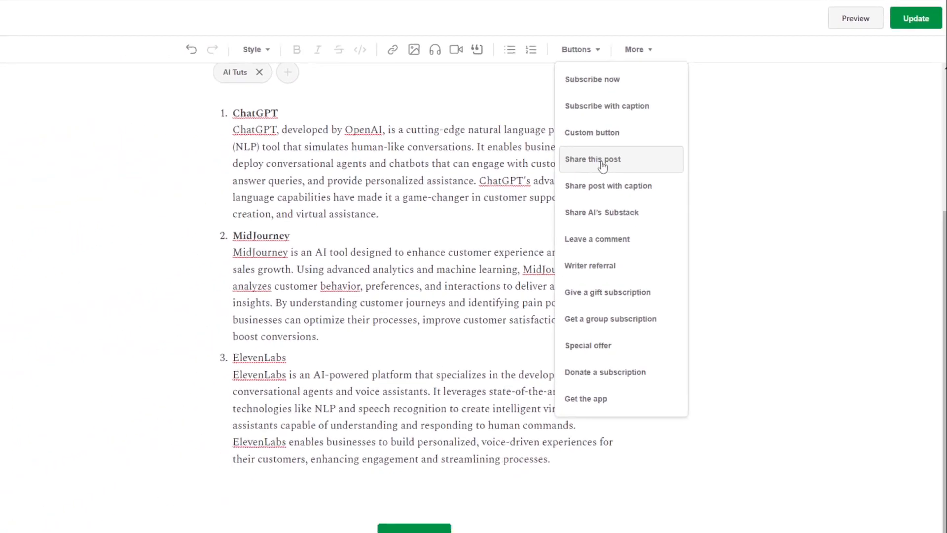
left_click(601, 165)
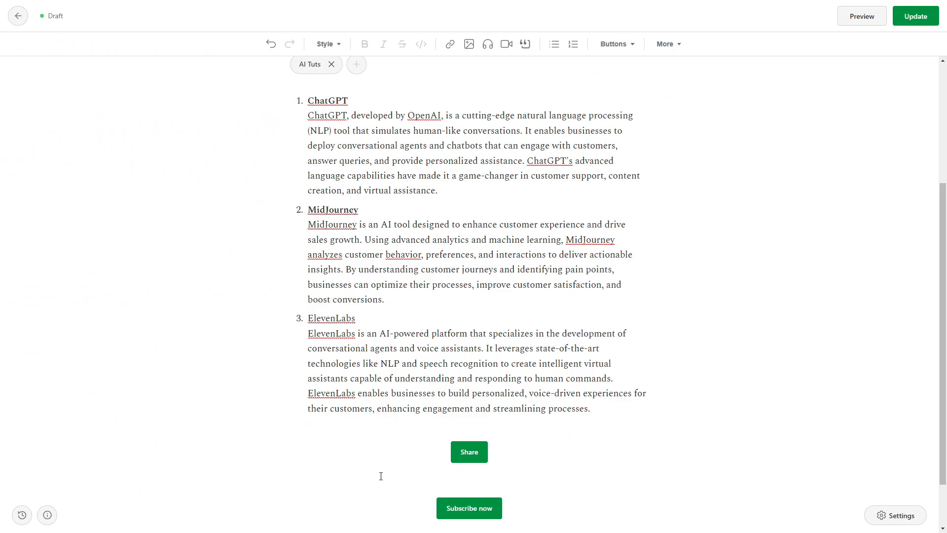
- Remove the empty line between the Share and Subscribe now buttons
left_click(417, 432)
left_click(422, 475)
key("BackSpace")
- Insert a Leave a comment button beneath the Subscribe now button
key("Down")
key("Down")
key("Down")
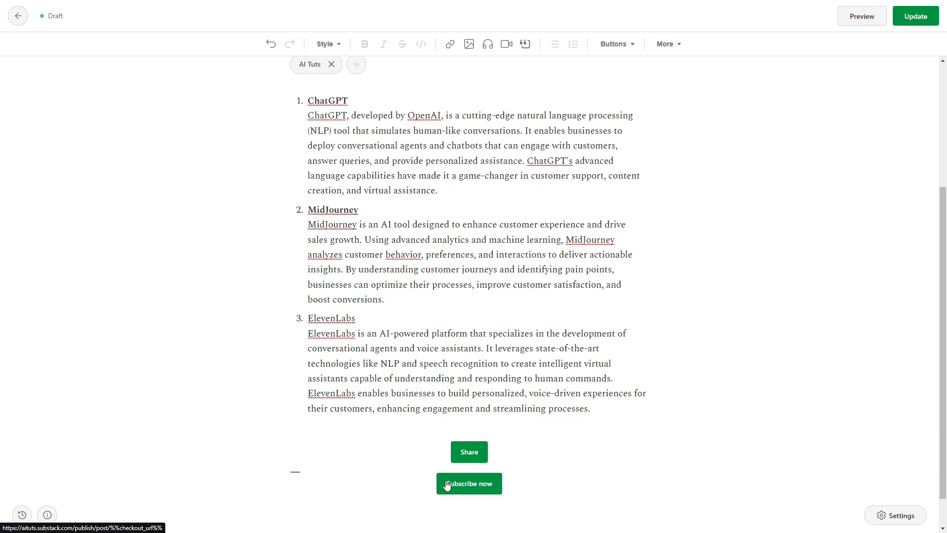
scroll(444, 481, "down", 1)
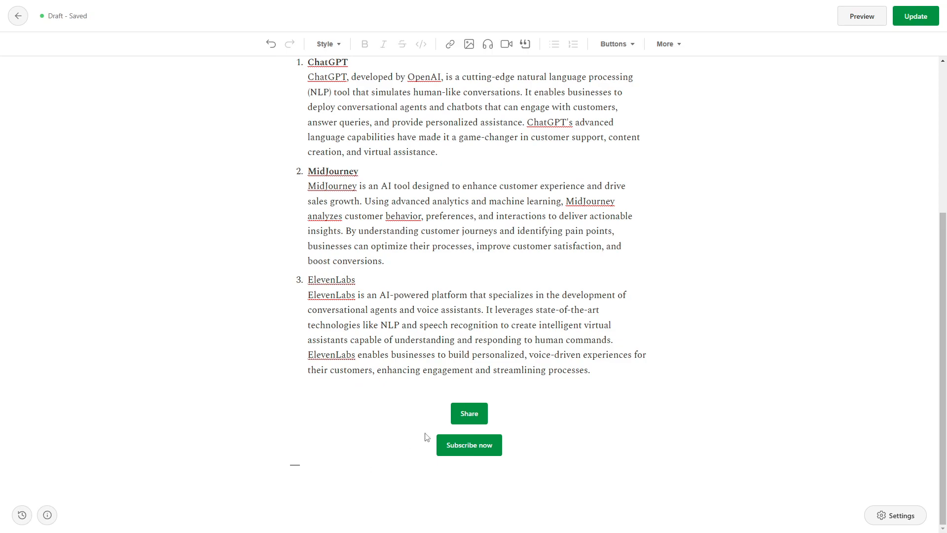
left_click(616, 47)
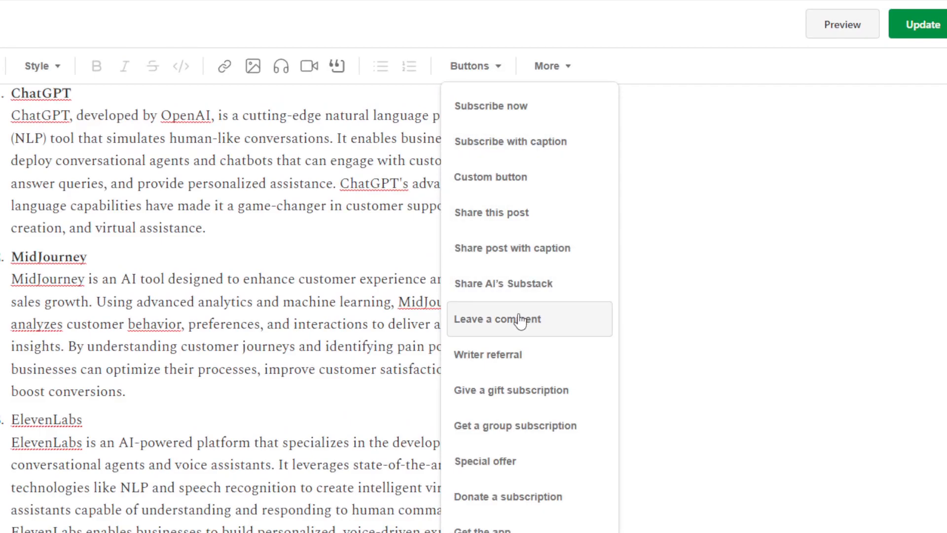
left_click(602, 251)
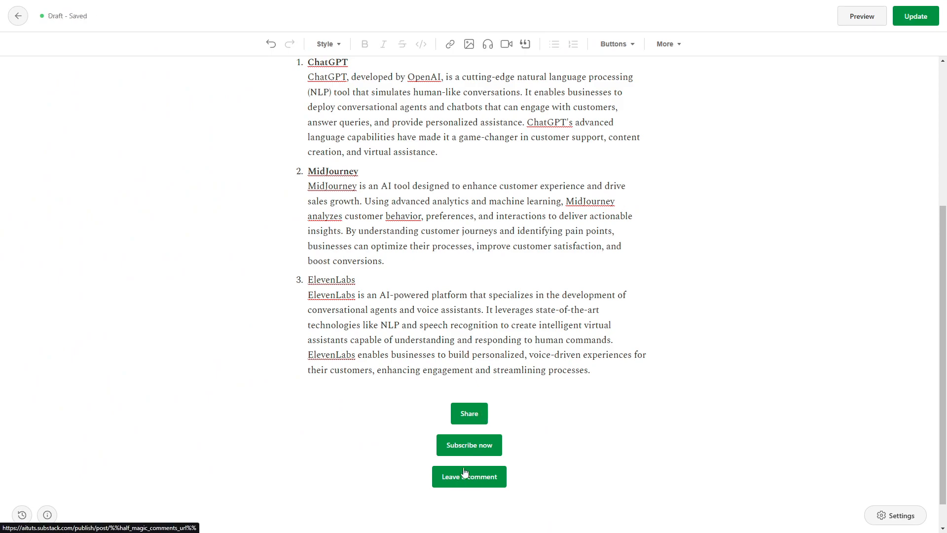
- Add an empty fourth numbered item after the ElevenLabs paragraph
scroll(443, 490, "up", 5)
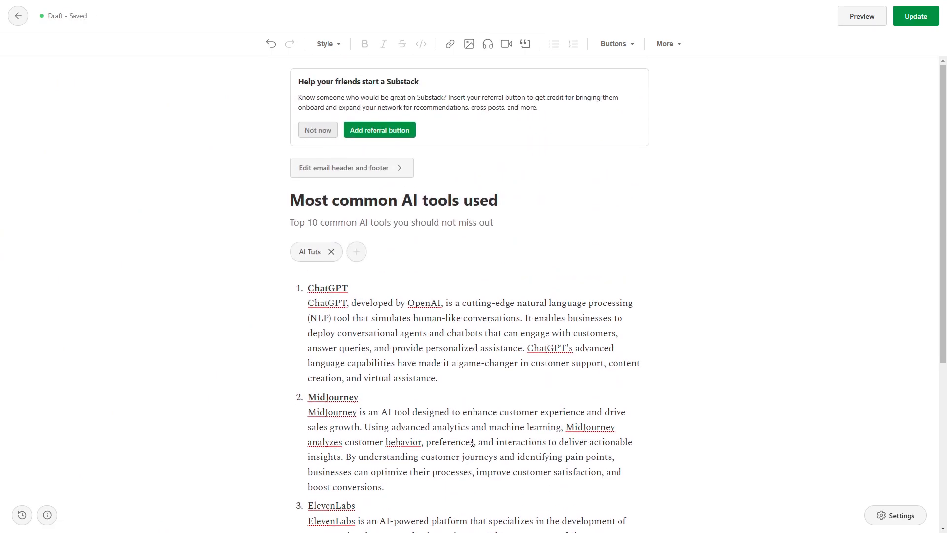
scroll(554, 214, "down", 5)
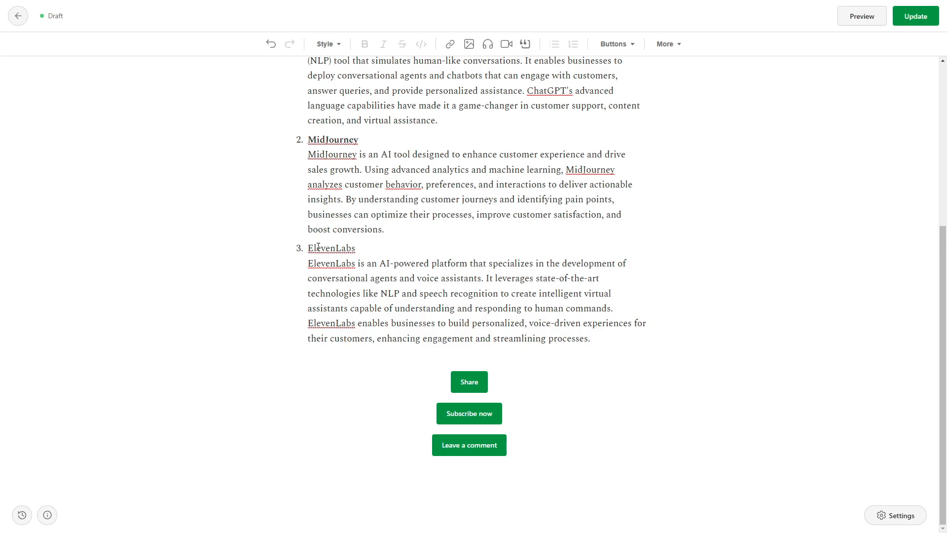
left_click(627, 343)
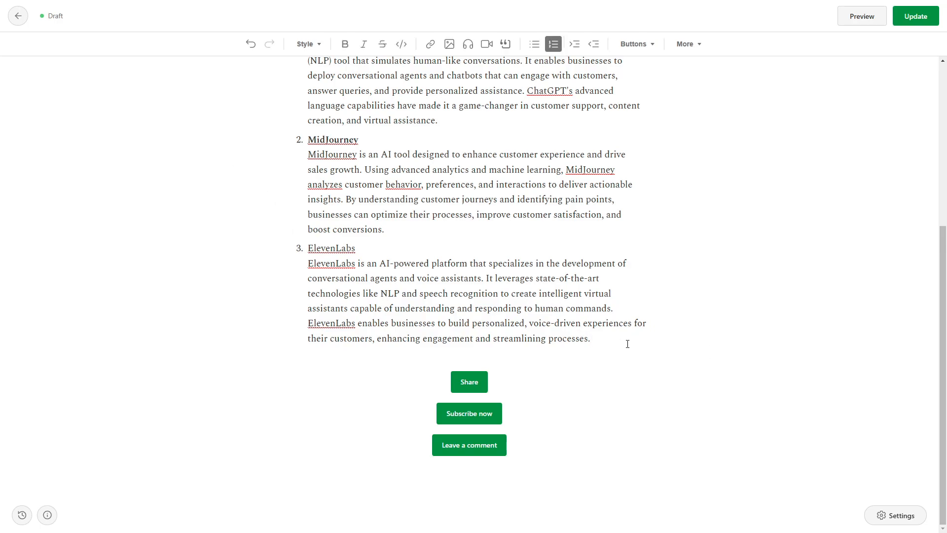
key("Return")
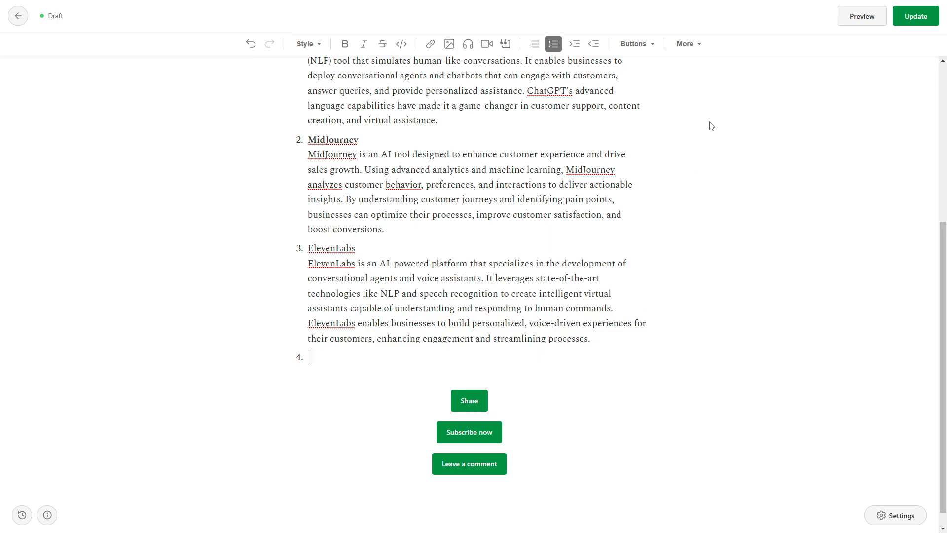
- Insert a paywall divider between the empty fourth list item and the Share button
left_click(640, 47)
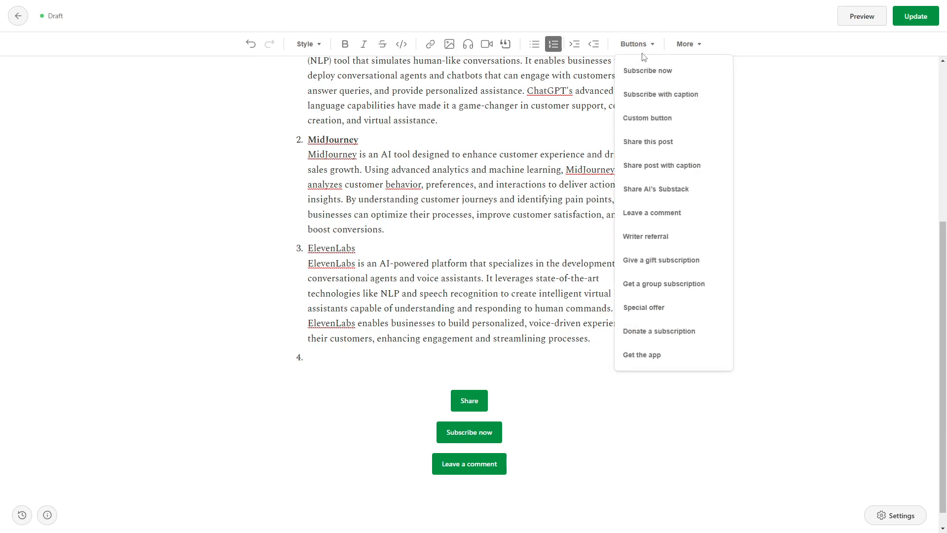
left_click(687, 45)
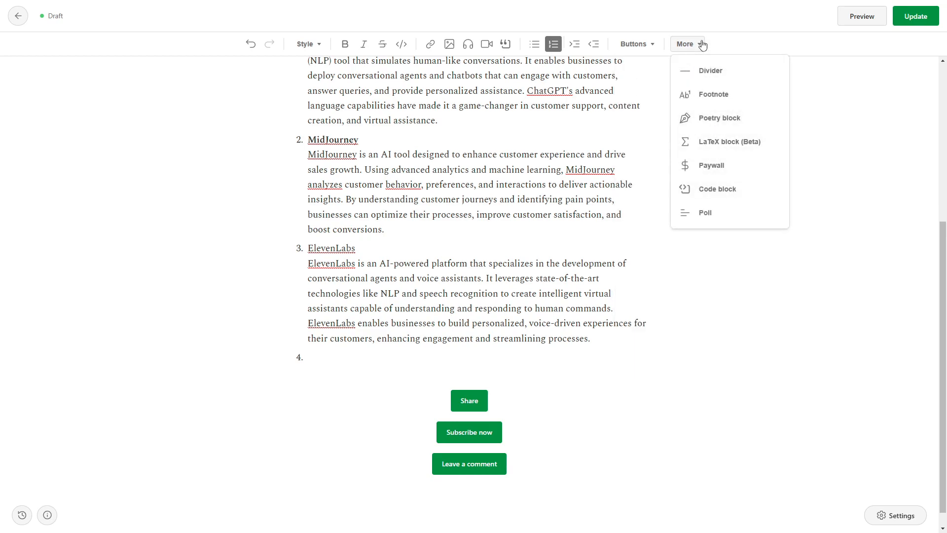
left_click(700, 46)
left_click(696, 45)
left_click(712, 166)
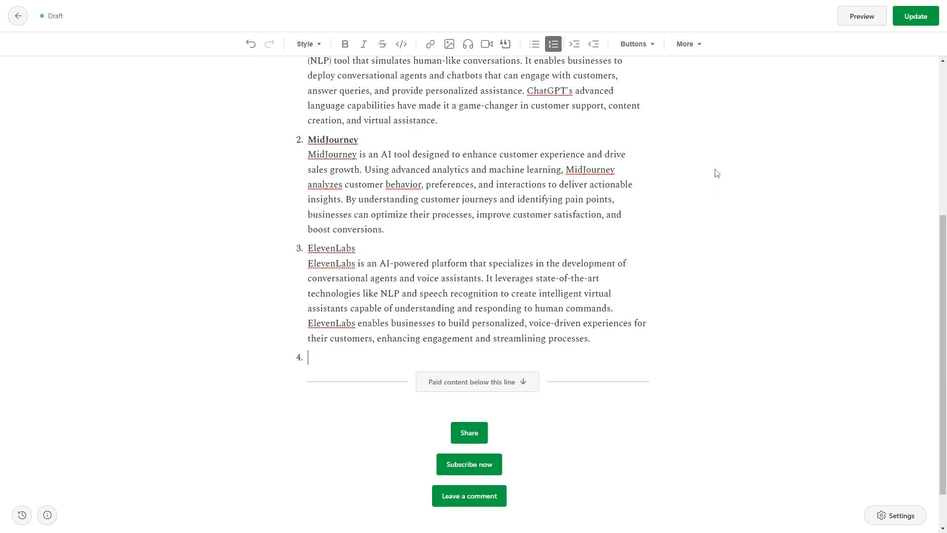
- Enter "4" as the text of the empty fourth list item
scroll(662, 296, "down", 1)
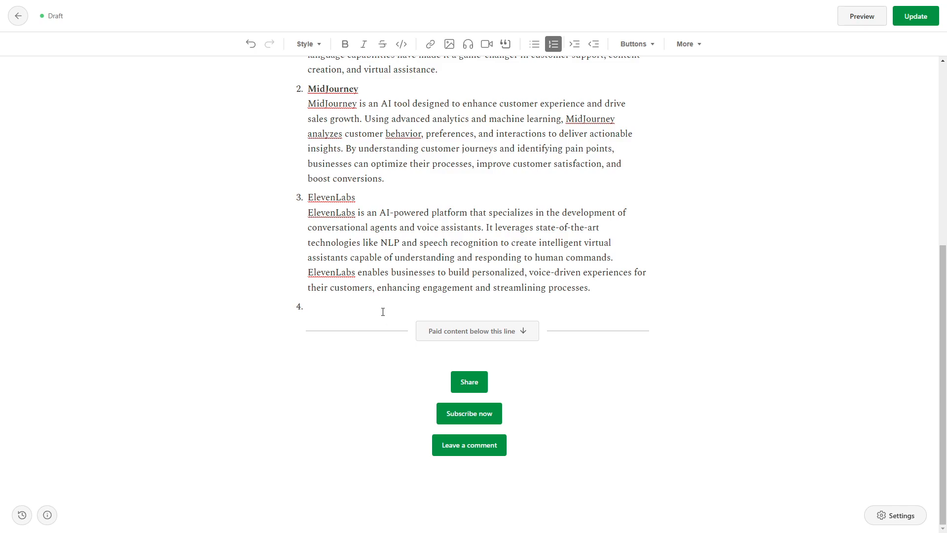
scroll(383, 311, "up", 6)
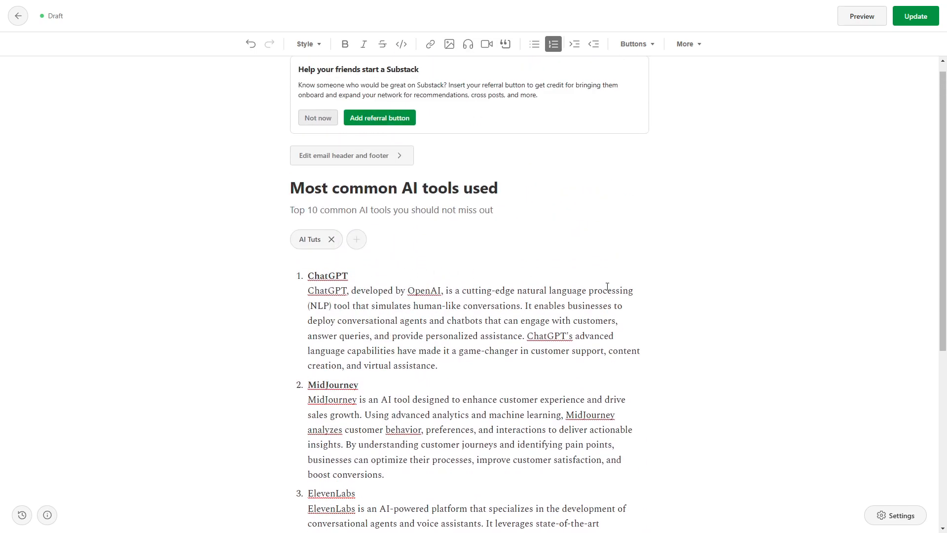
scroll(608, 287, "down", 3)
scroll(452, 305, "down", 3)
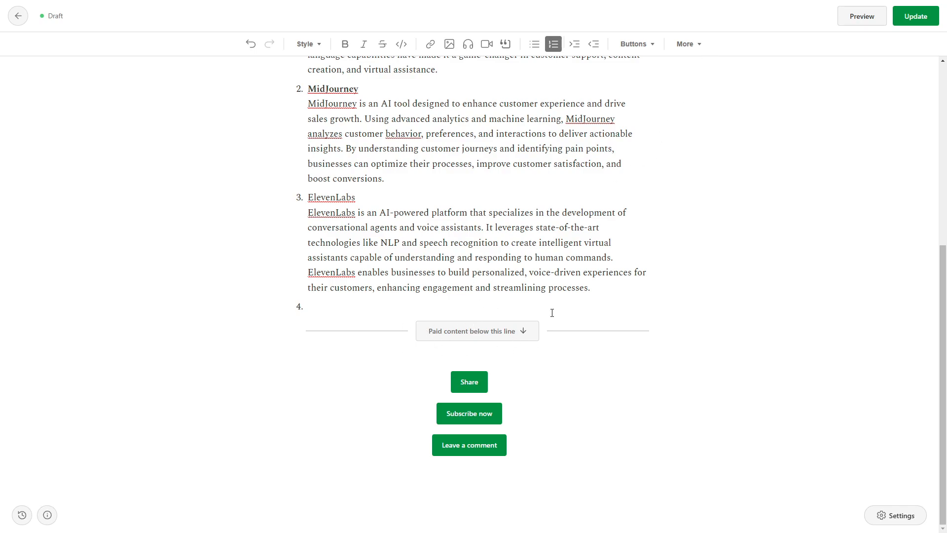
left_click(354, 369)
type("4.")
- Proceed to the post's publish settings and make it available to everyone, accepting the removal of the paywall
scroll(301, 182, "up", 6)
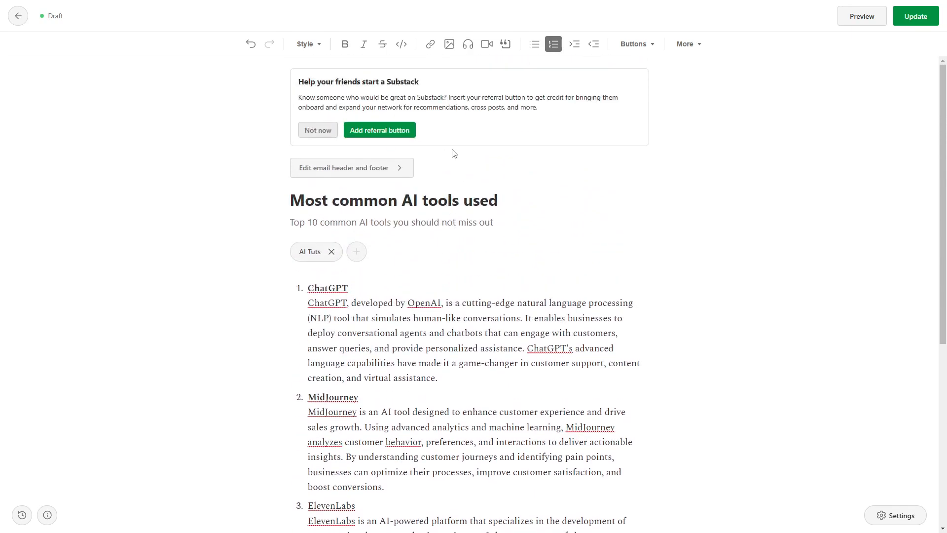
left_click(926, 21)
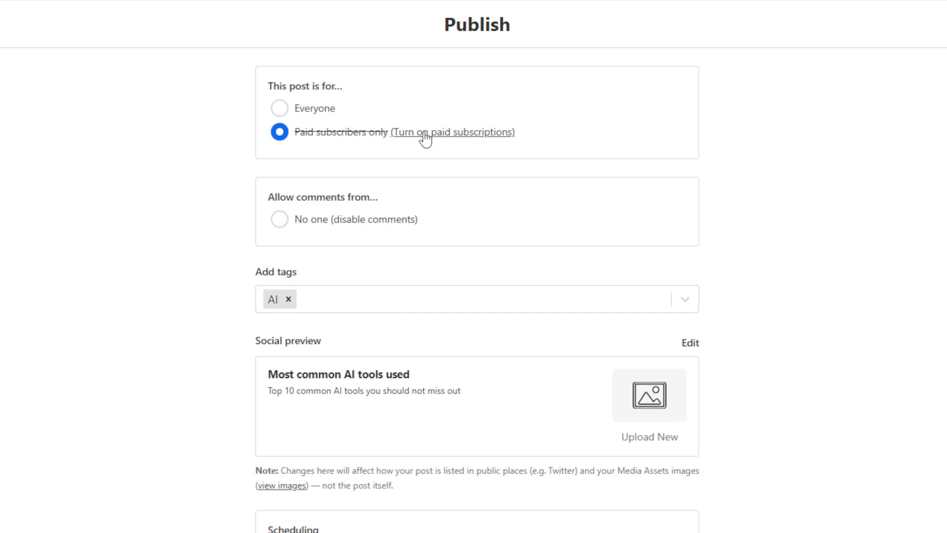
left_click(280, 108)
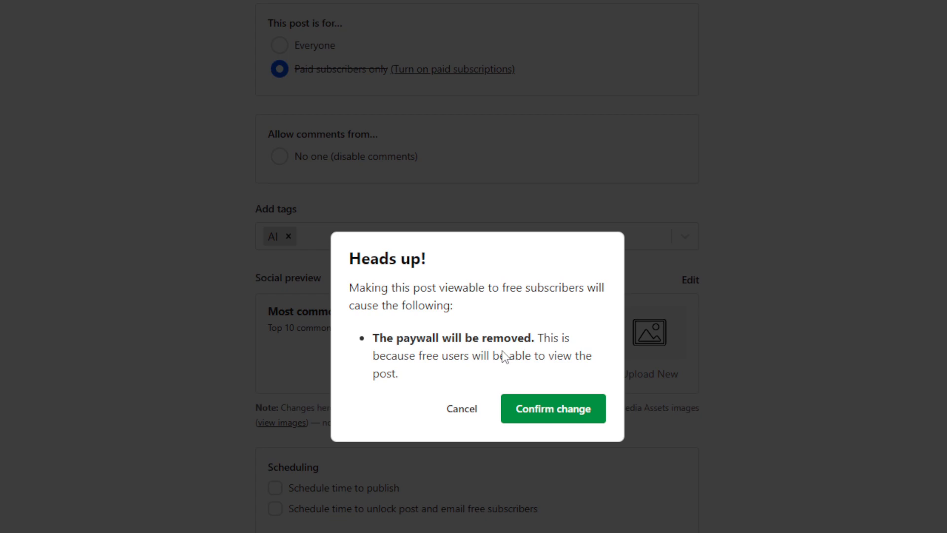
left_click(567, 407)
scroll(470, 99, "up", 2)
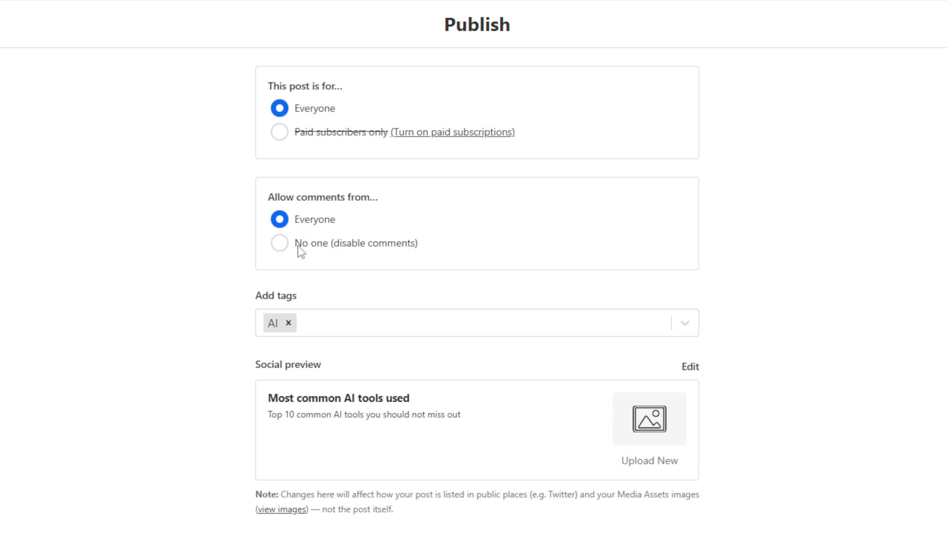
- Try disabling comments, switch them back to everyone, and look at the tag entry field
left_click(285, 247)
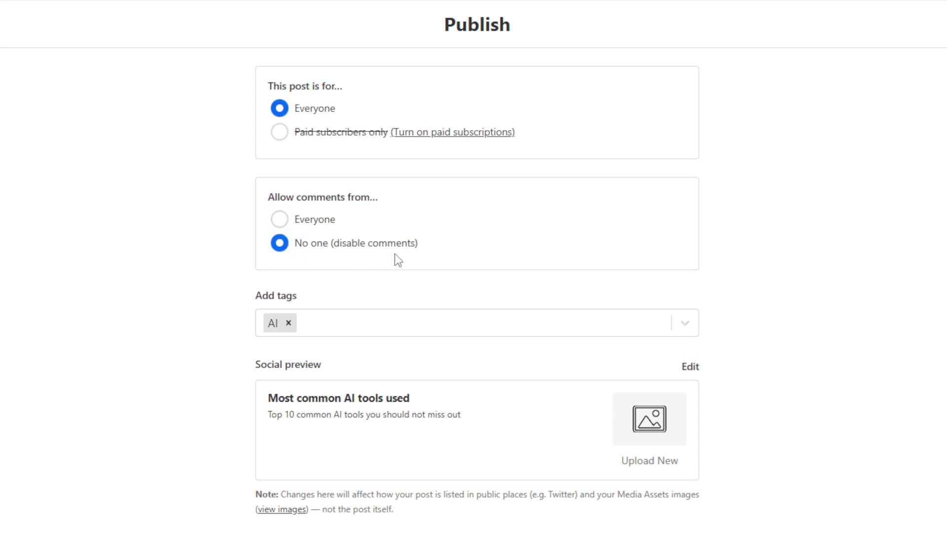
left_click(276, 220)
left_click(348, 326)
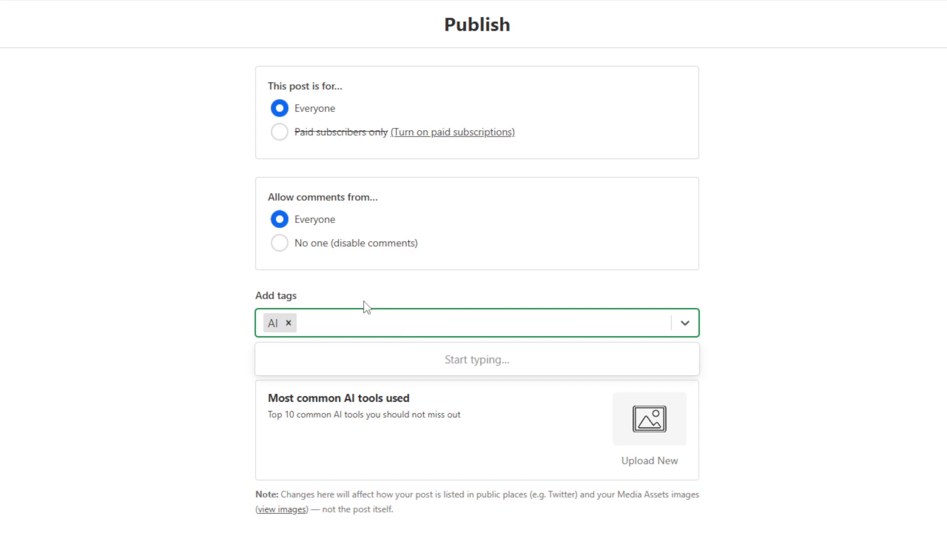
left_click(176, 398)
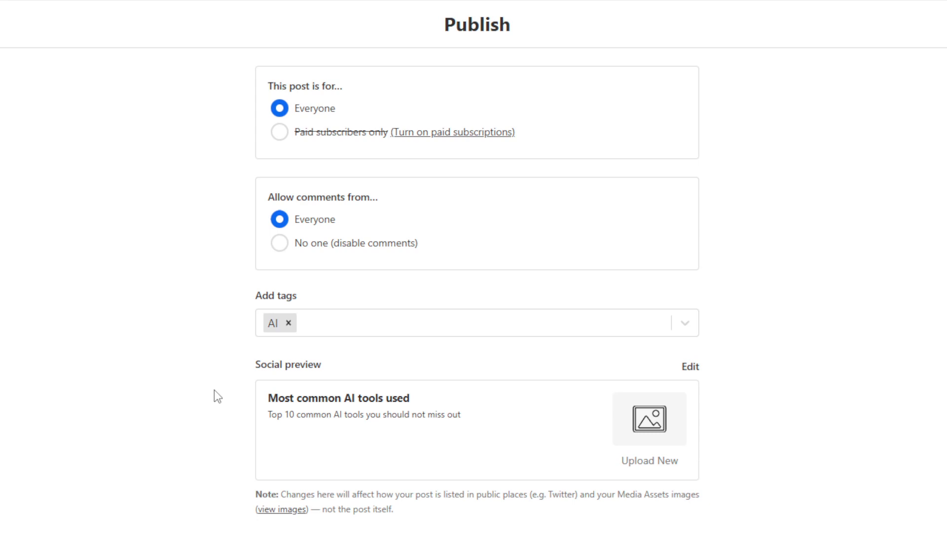
- Examine the social preview section and its image choices
scroll(363, 421, "down", 1)
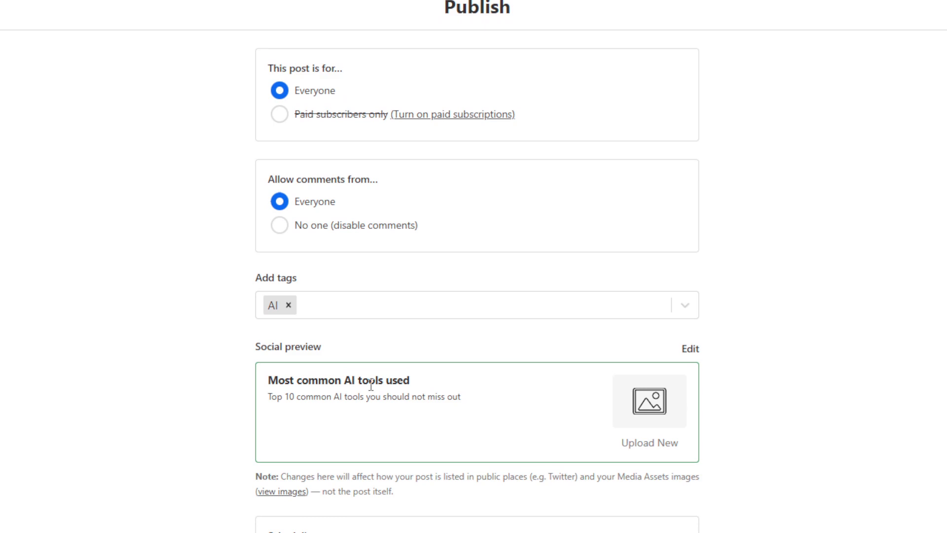
scroll(433, 478, "down", 3)
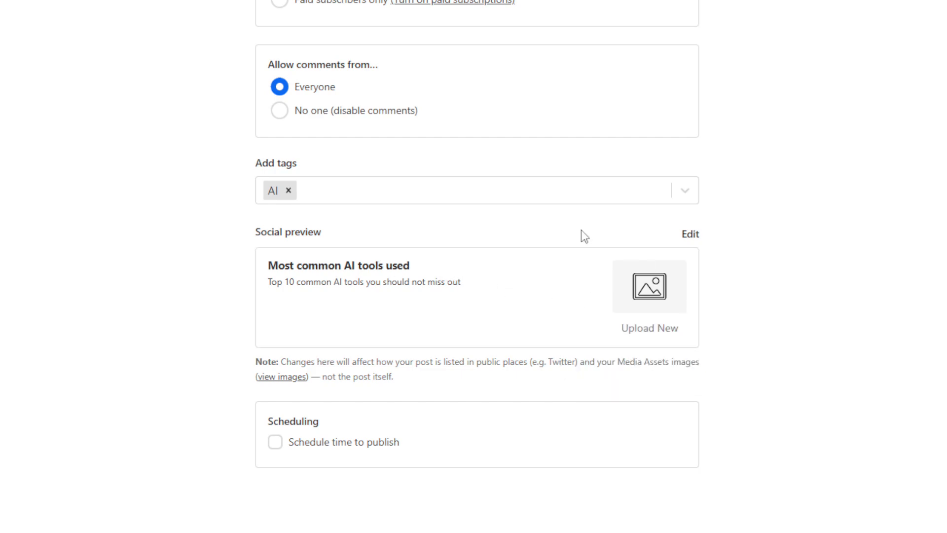
mouse_move(649, 291)
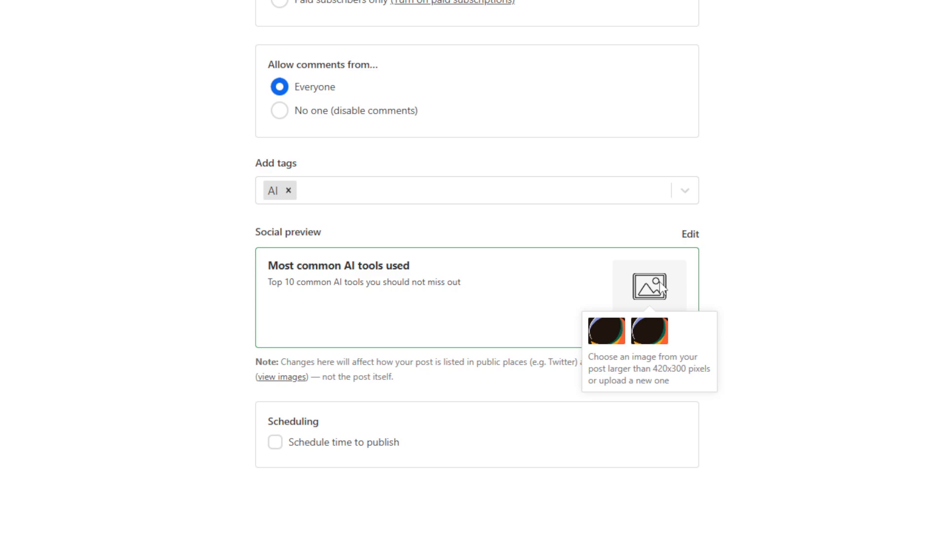
- Try scheduling a time to publish the post, and turn the scheduling off again
scroll(469, 482, "down", 3)
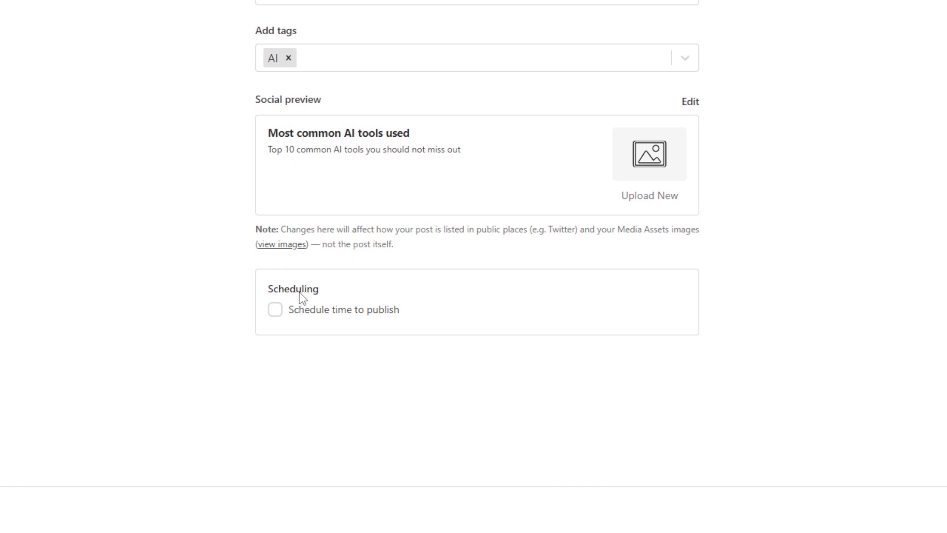
left_click(276, 310)
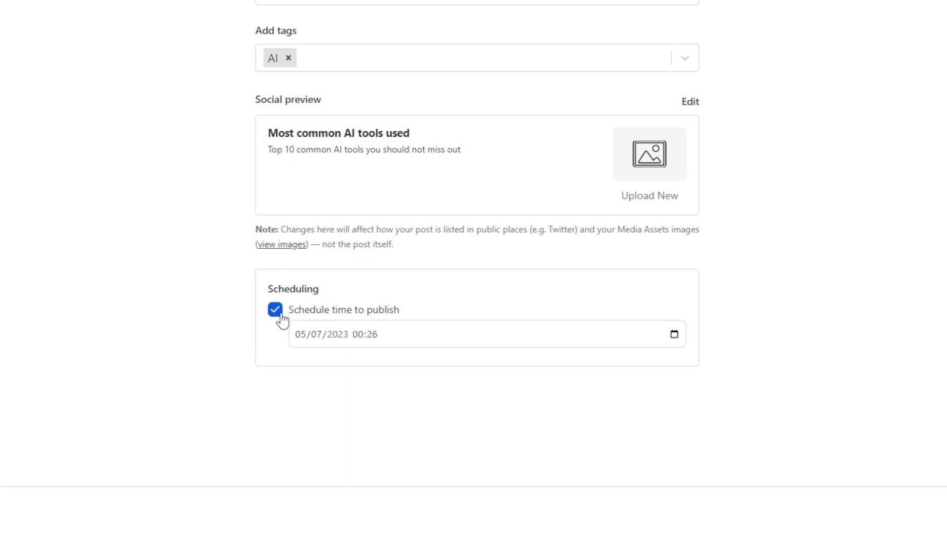
left_click(276, 311)
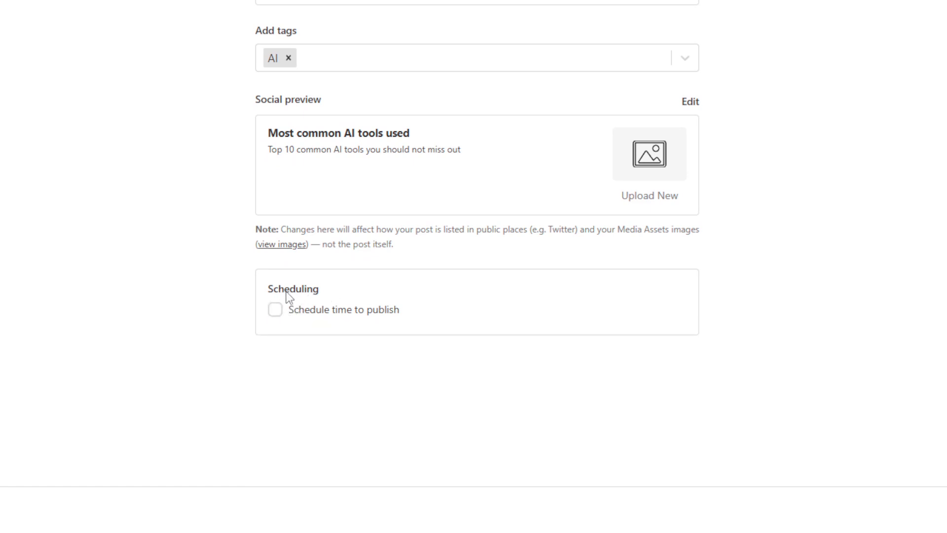
left_click(276, 311)
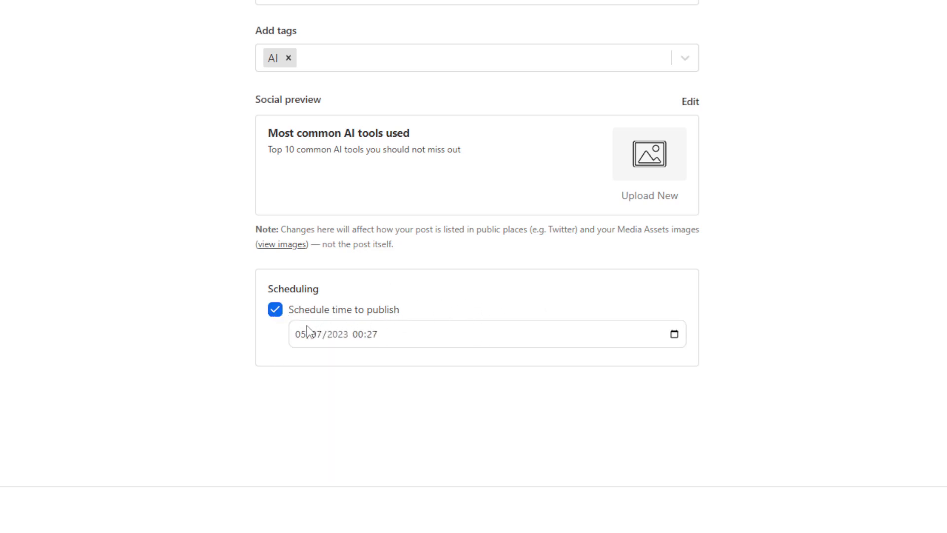
left_click(277, 311)
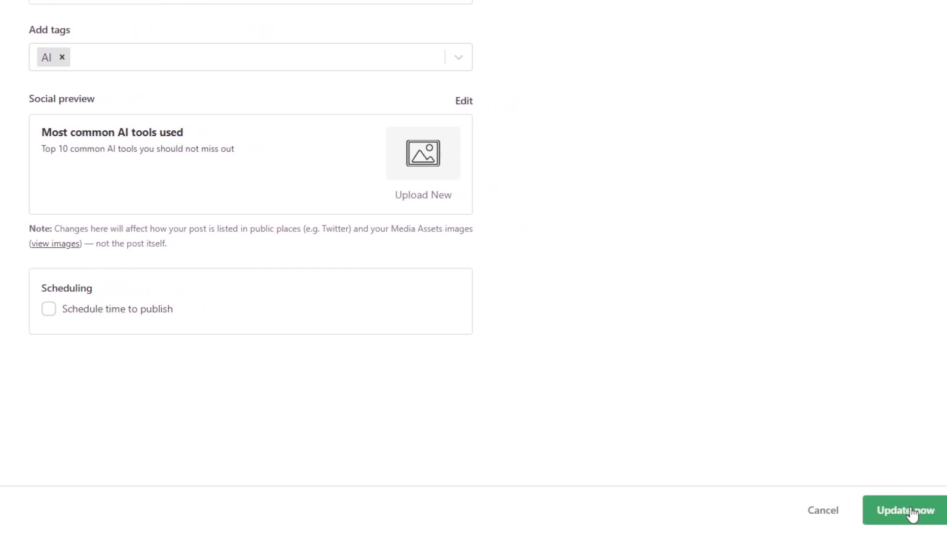
- Update the post immediately and check the live page down to its Share and Leave a comment buttons
left_click(895, 513)
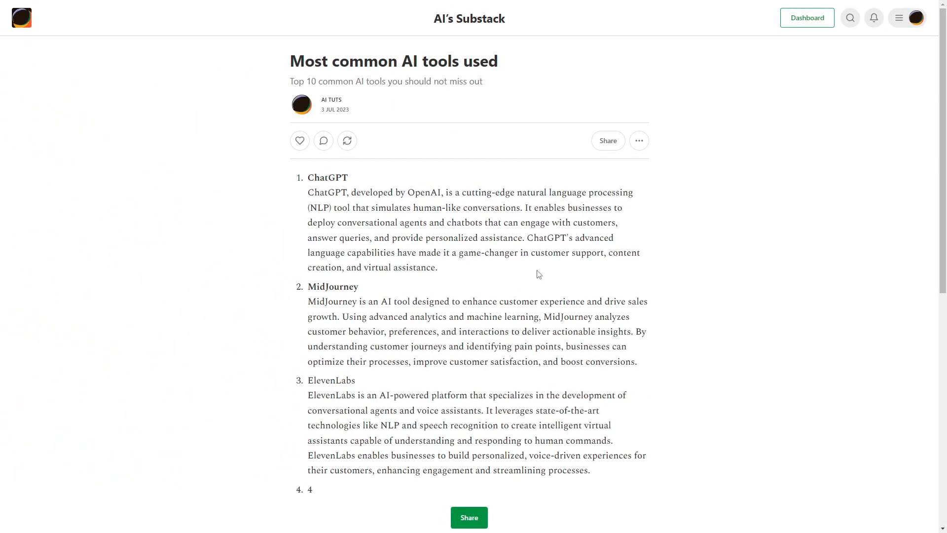
scroll(525, 273, "down", 4)
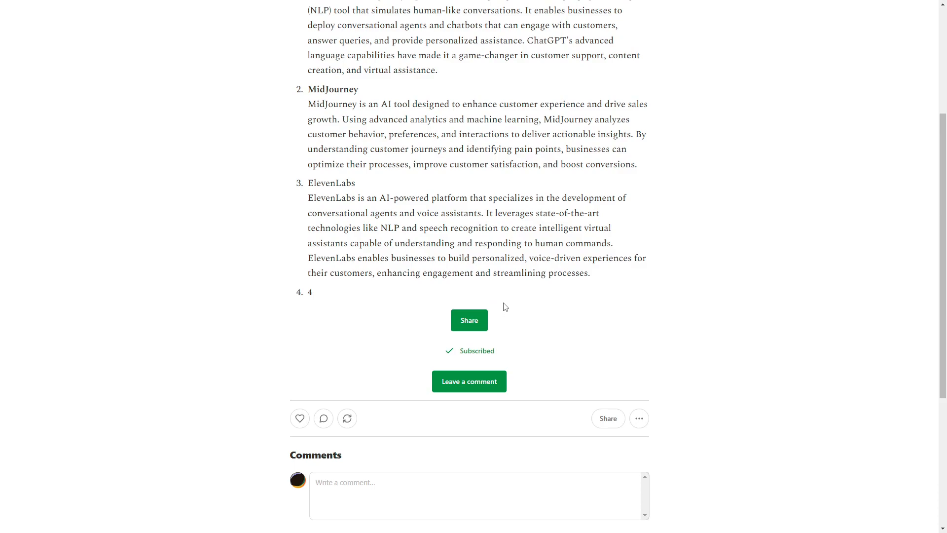
scroll(506, 307, "up", 4)
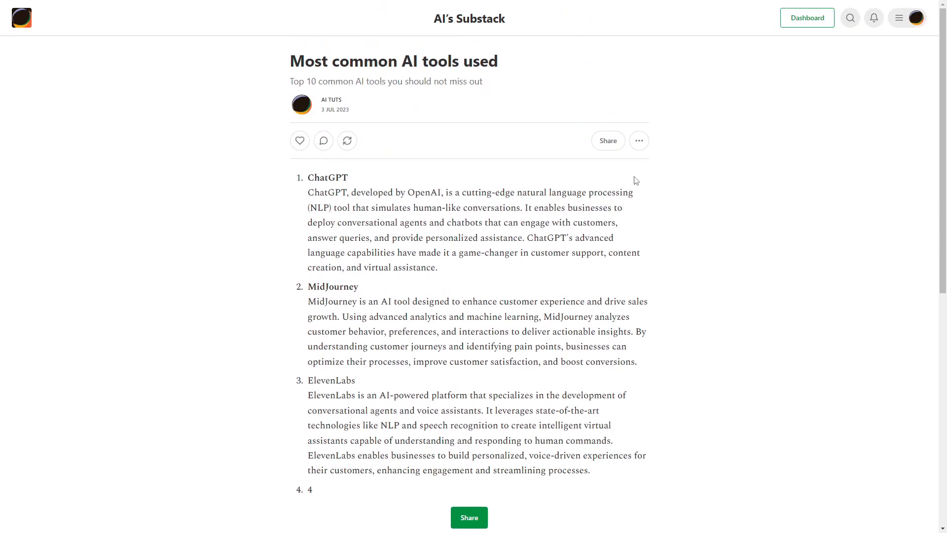
- Examine the published post's additional options, its sharing choices and the comments section below it
left_click(639, 141)
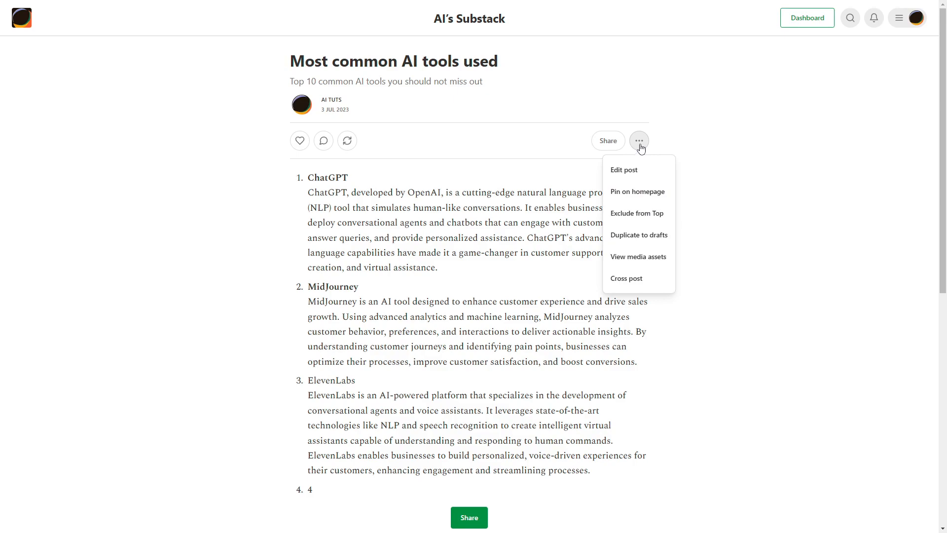
left_click(640, 144)
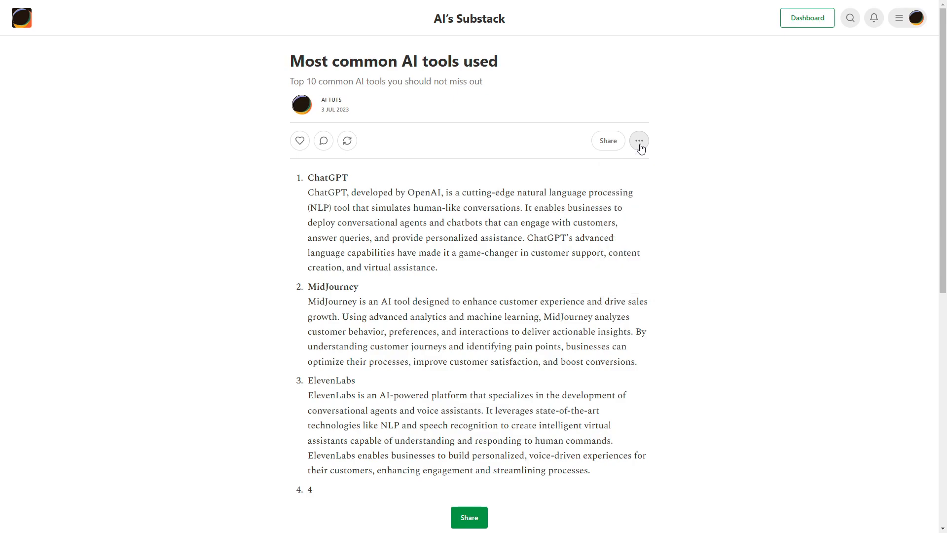
left_click(617, 143)
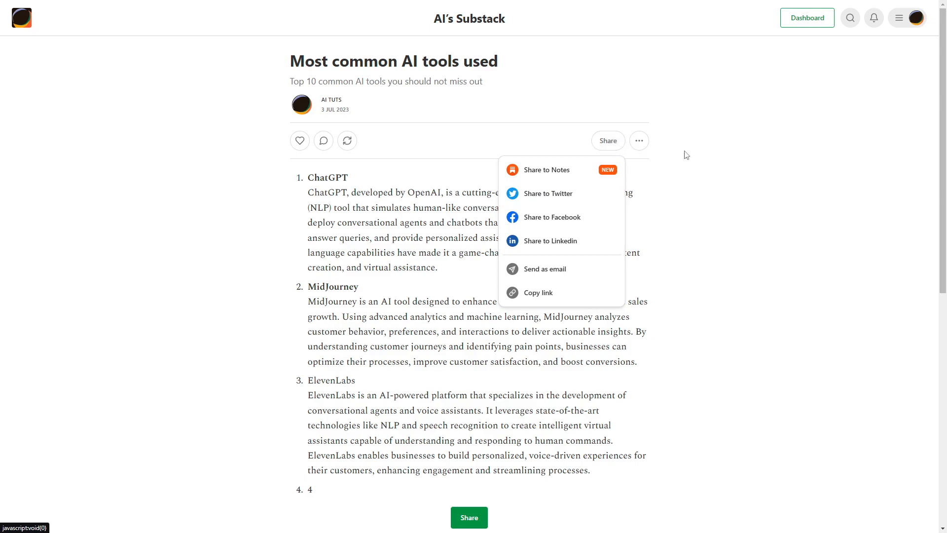
left_click(701, 156)
scroll(729, 162, "down", 4)
scroll(715, 163, "down", 4)
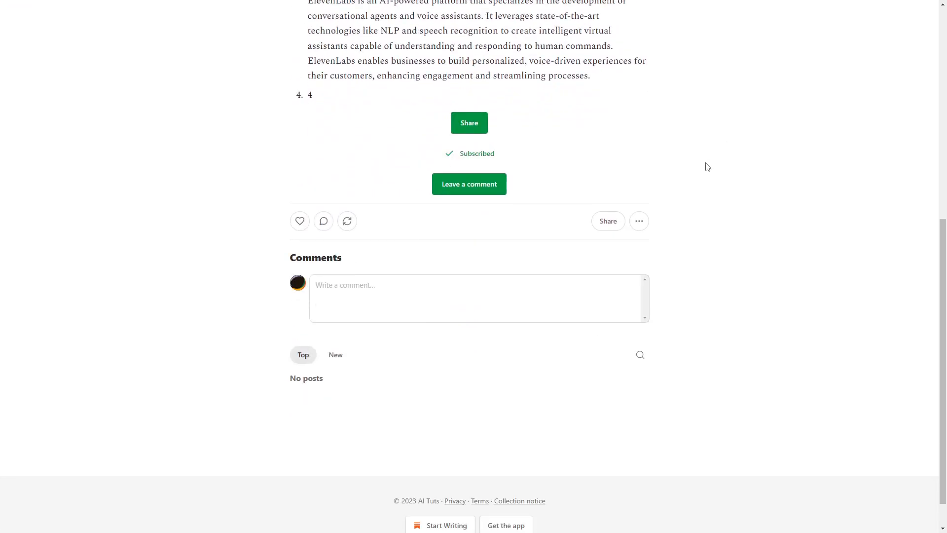
scroll(705, 164, "down", 1)
scroll(691, 165, "up", 6)
scroll(644, 163, "up", 3)
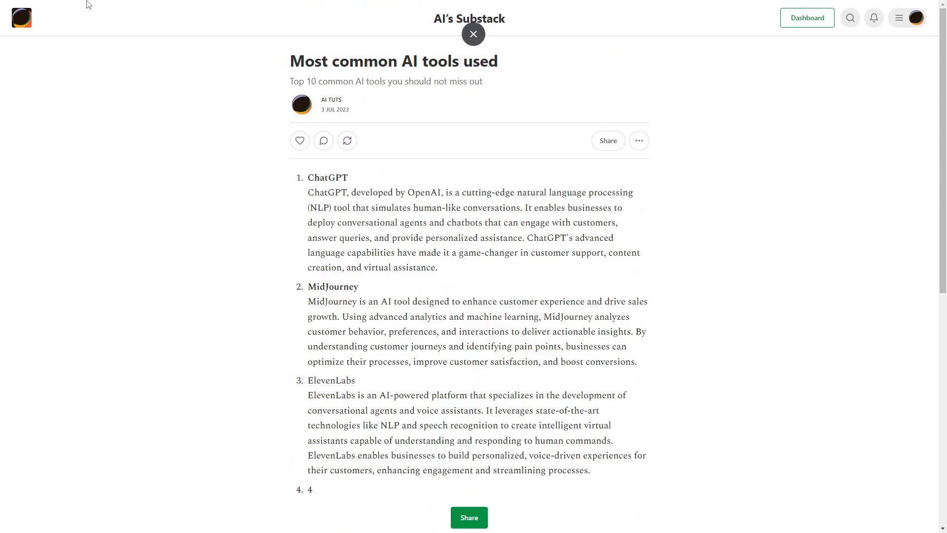
- Go to the publication's homepage and open the featured post "Most common AI tools used" from there
left_click(18, 25)
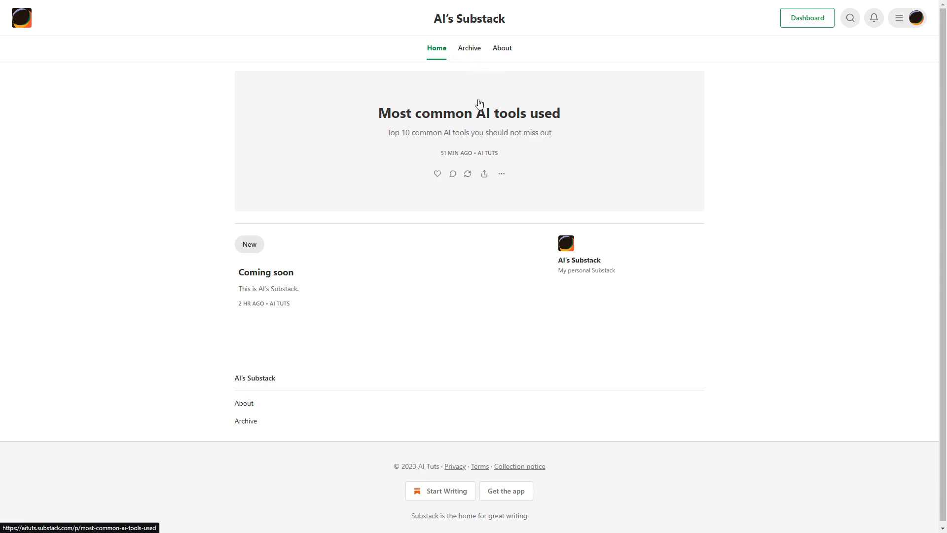
left_click(250, 171)
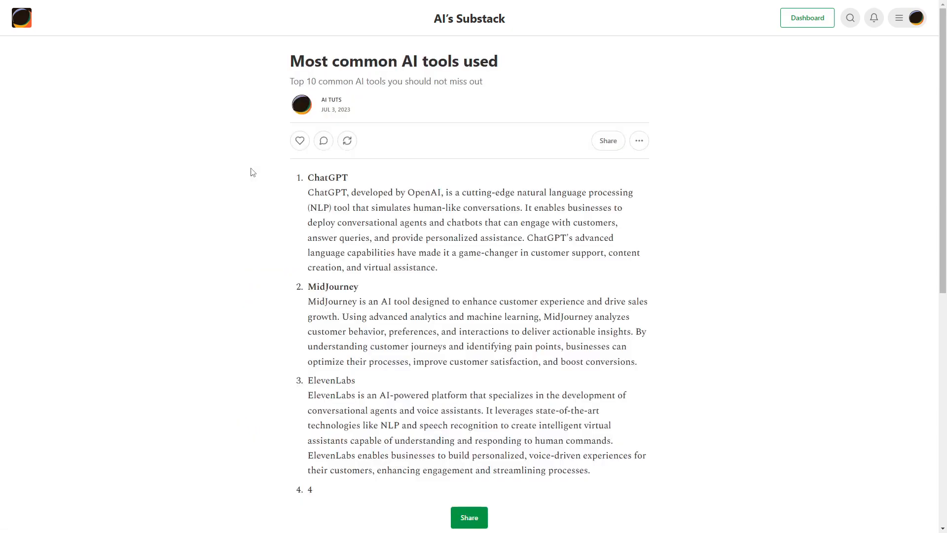
- Go to the publication's homepage, view its Archive and About pages, and return to the homepage
left_click(22, 25)
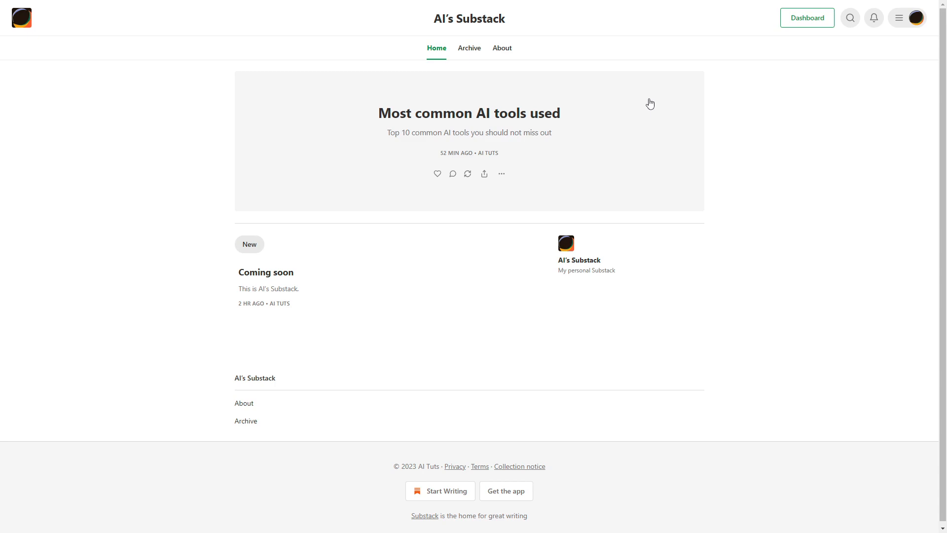
left_click(470, 54)
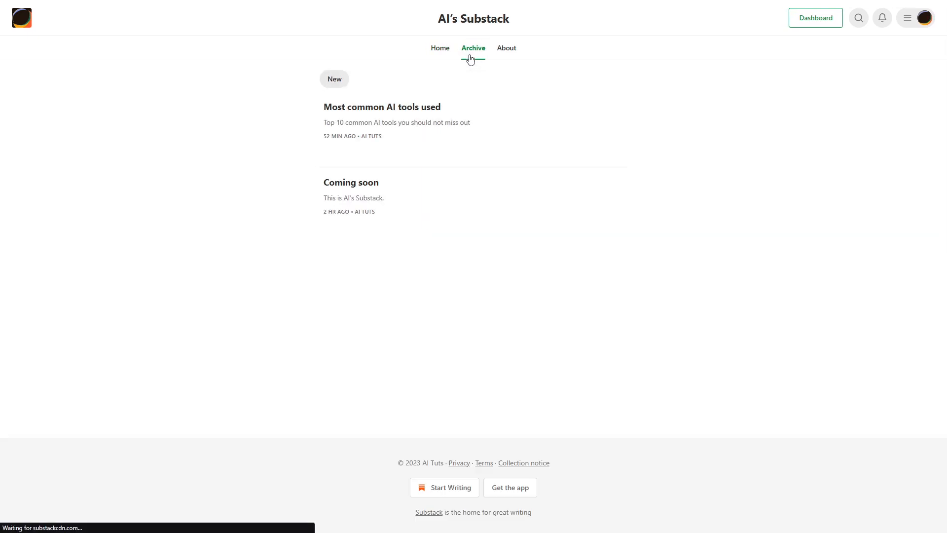
left_click(518, 54)
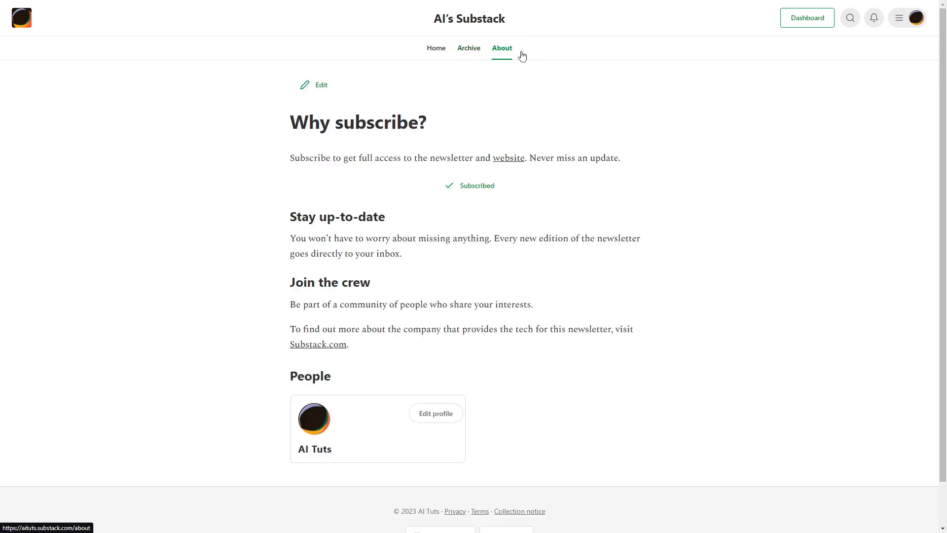
left_click(456, 55)
left_click(444, 52)
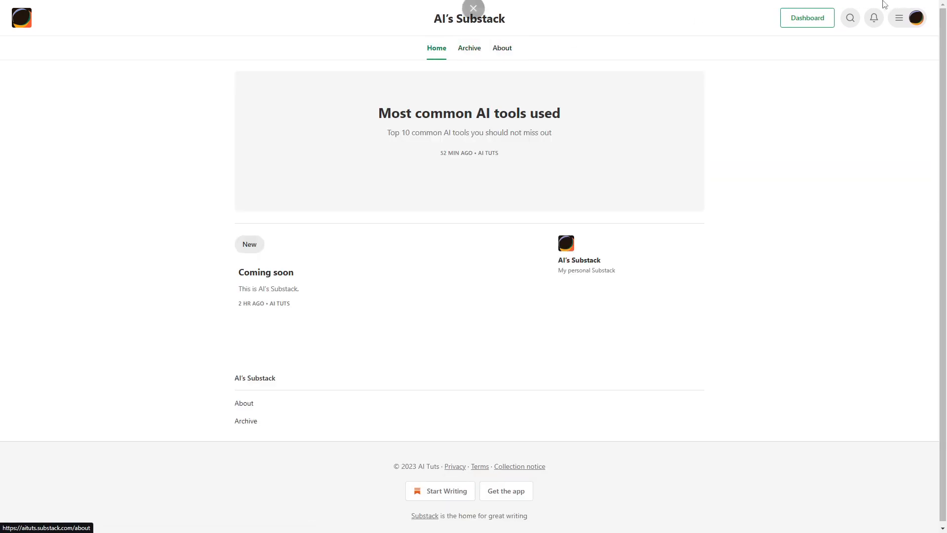
- Look through the account menu's entries on the homepage and close it again
left_click(897, 20)
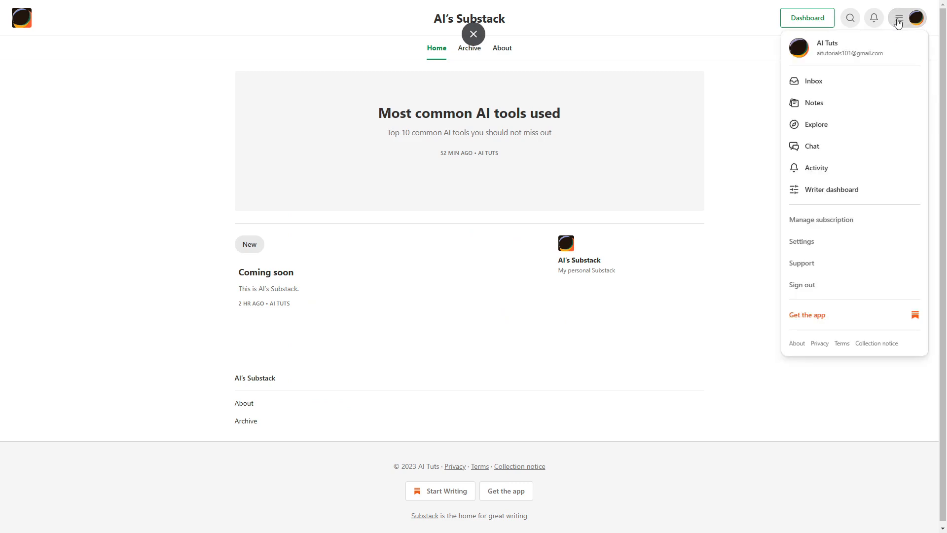
left_click(898, 20)
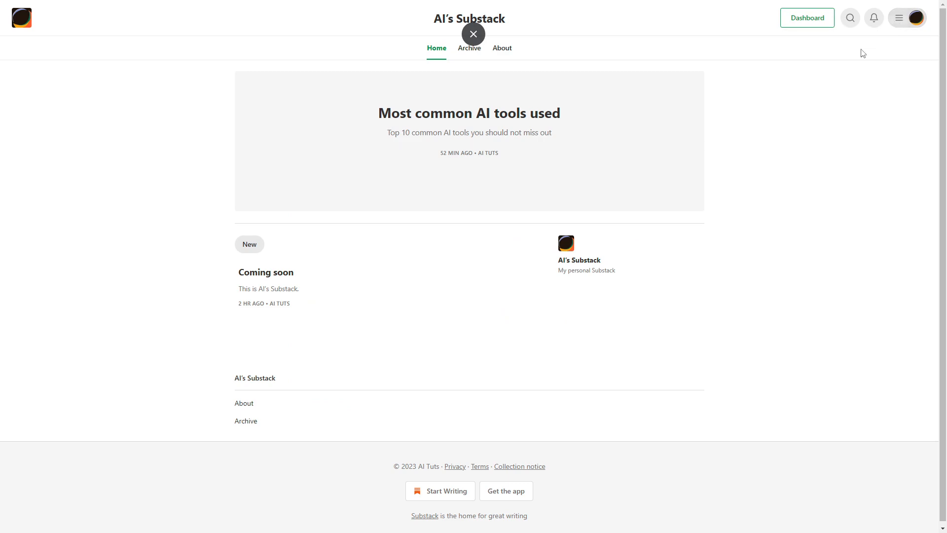
left_click(905, 21)
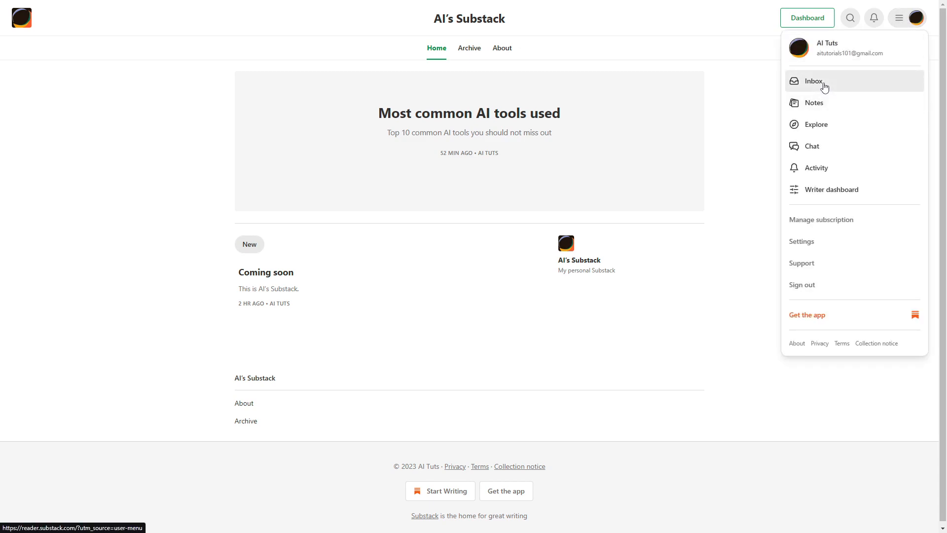
left_click(698, 98)
- Open the writer dashboard and look through its setup checklist, overview, latest post and drafts
left_click(806, 22)
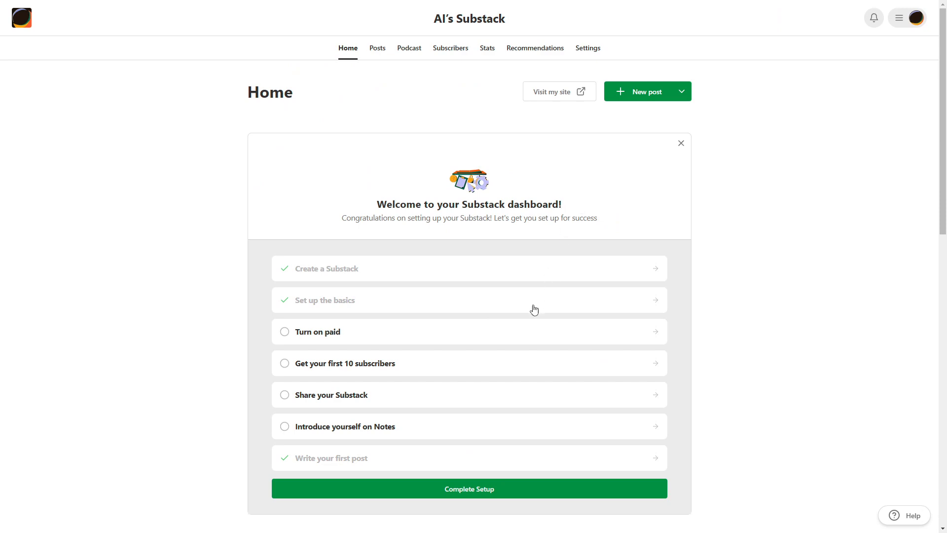
scroll(531, 338, "down", 3)
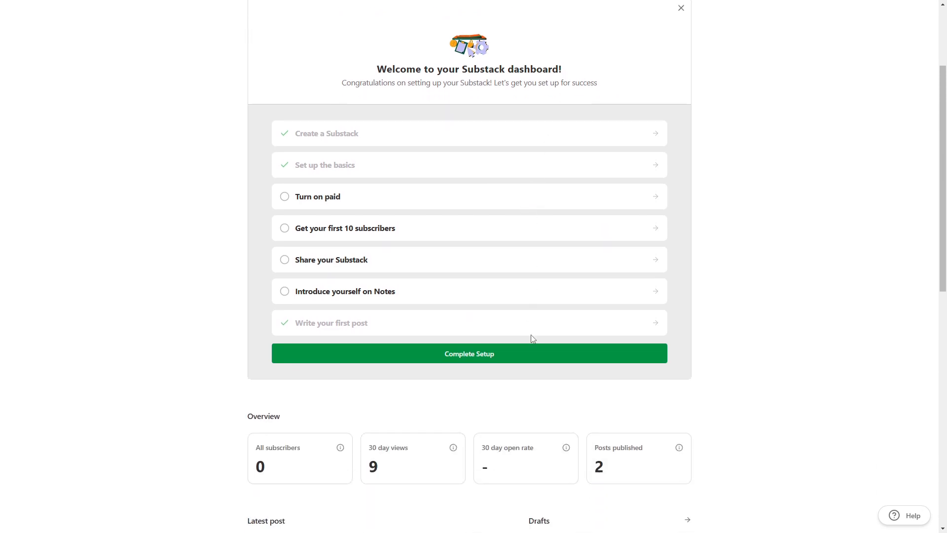
scroll(727, 314, "down", 5)
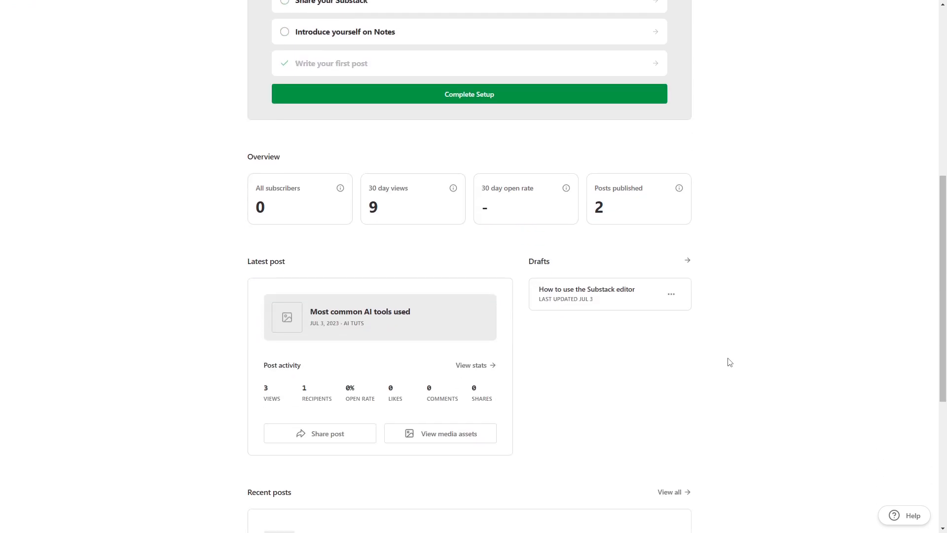
scroll(728, 361, "up", 8)
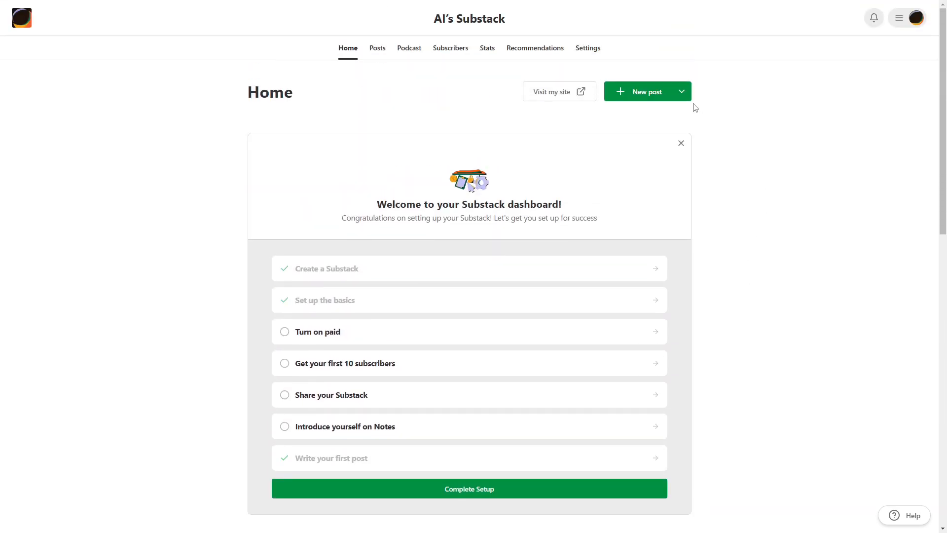
- Create a new blank post, choosing Post from the available content types on the dashboard
left_click(662, 98)
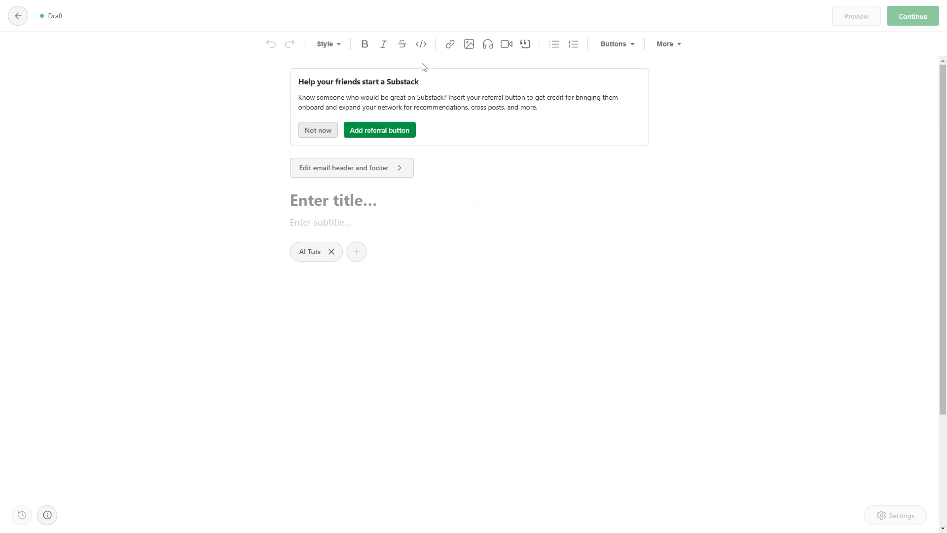
key("alt+Left")
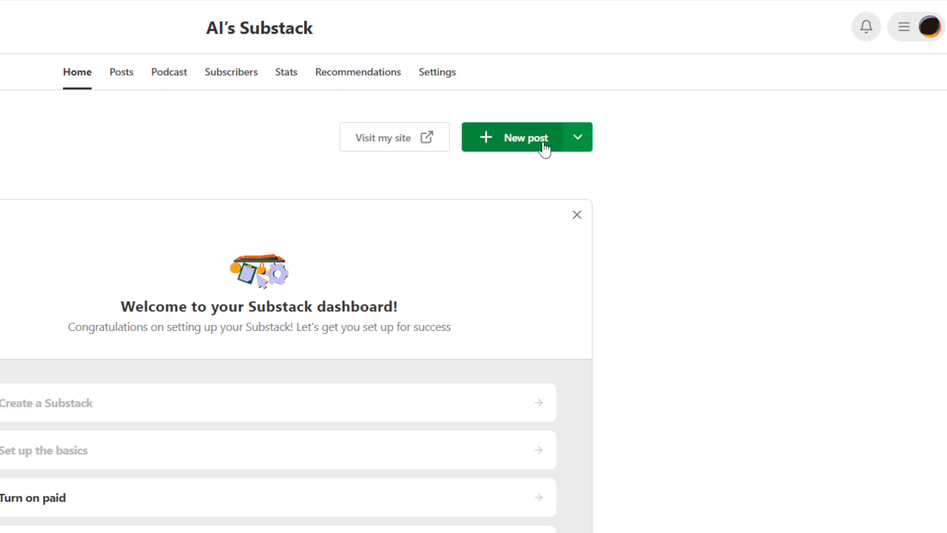
left_click(578, 139)
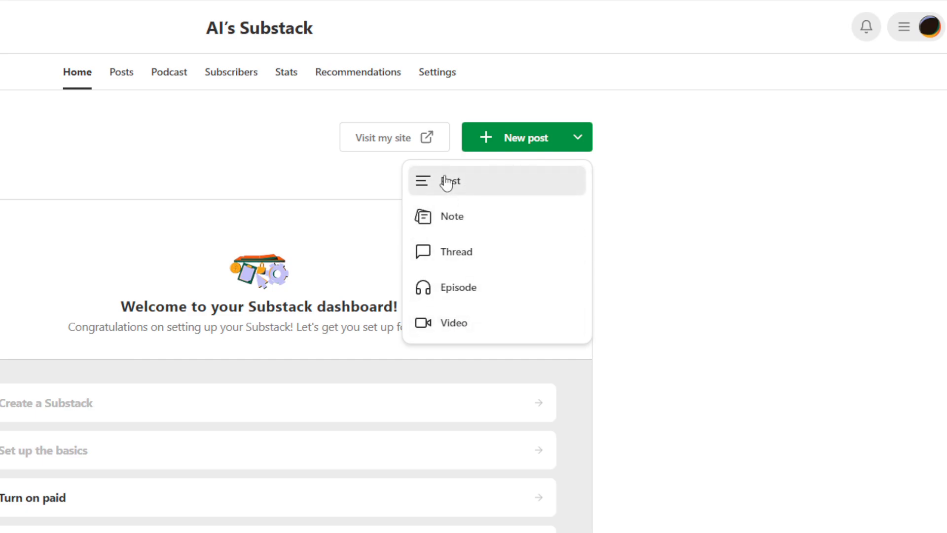
left_click(477, 180)
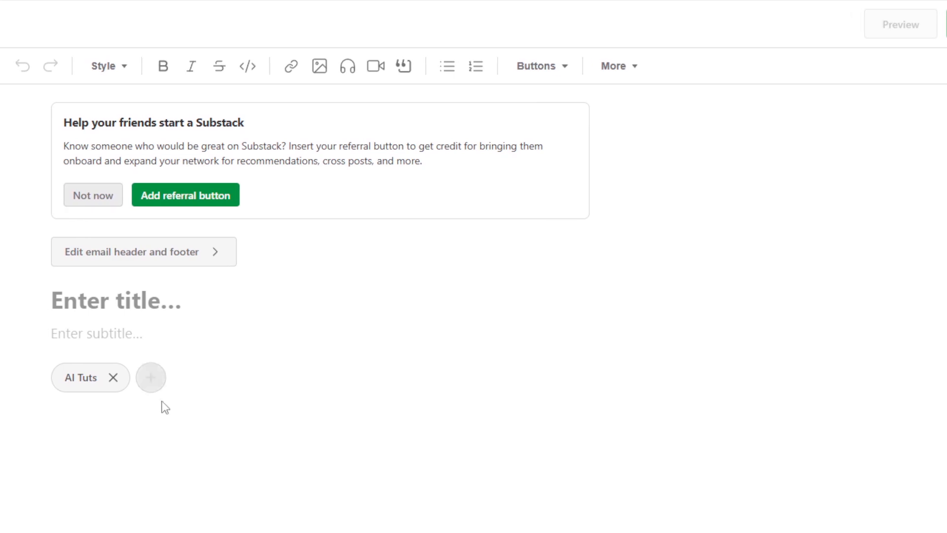
- Give the new post the title "Test2" and the subtitle "Test Page"
left_click(165, 310)
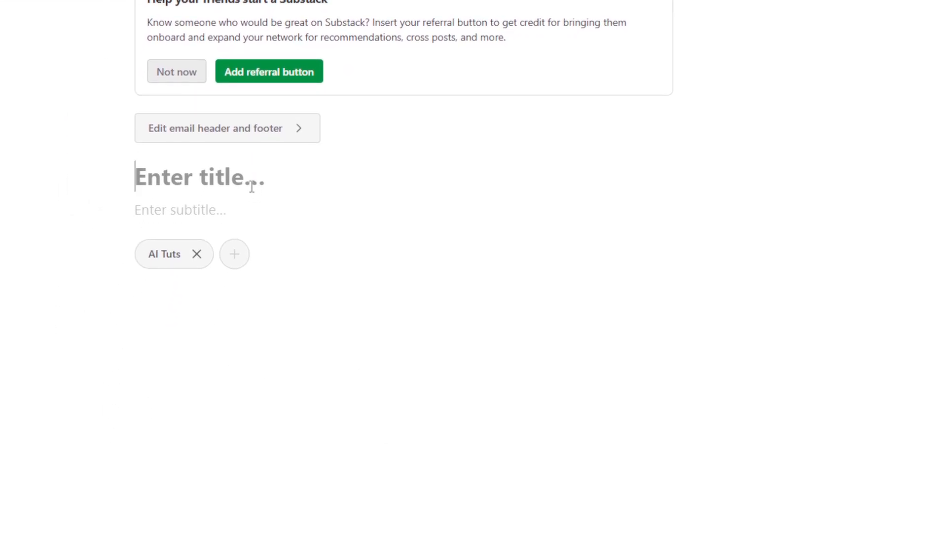
type("Tesat")
key("BackSpace")
key("BackSpace")
key("BackSpace")
type("t2")
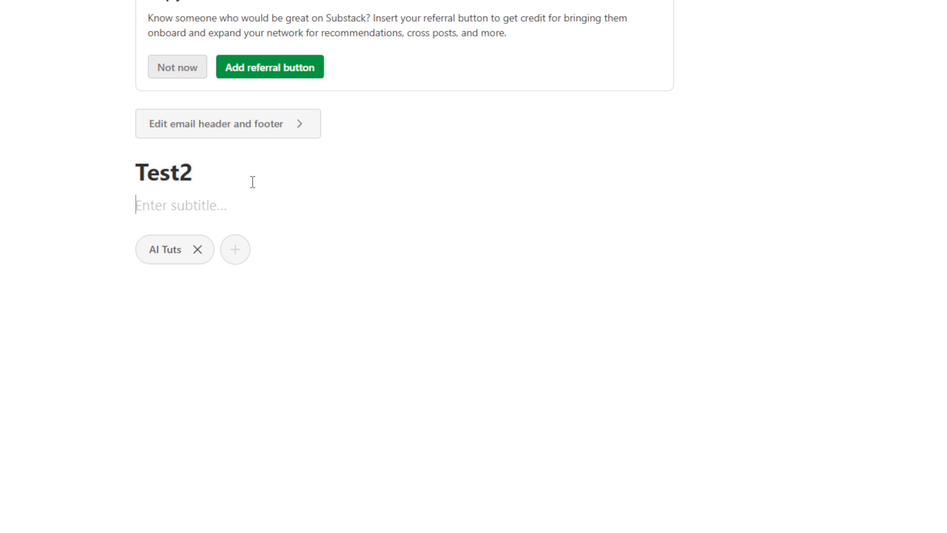
type("Test Page")
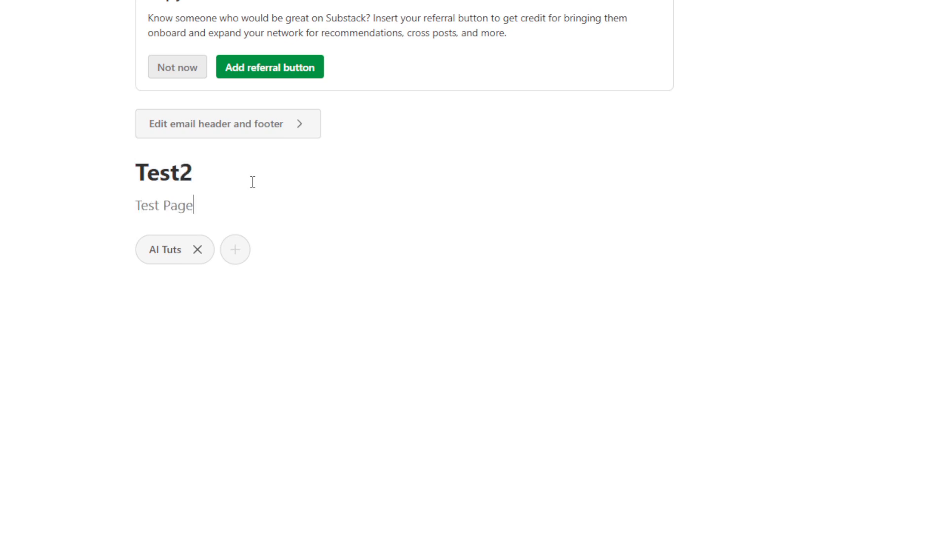
- Write "Content is not finished" as the post's body text
left_click(298, 305)
type("Cpm")
key("BackSpace")
key("BackSpace")
type("ontain")
key("BackSpace")
key("BackSpace")
type("ent is not ")
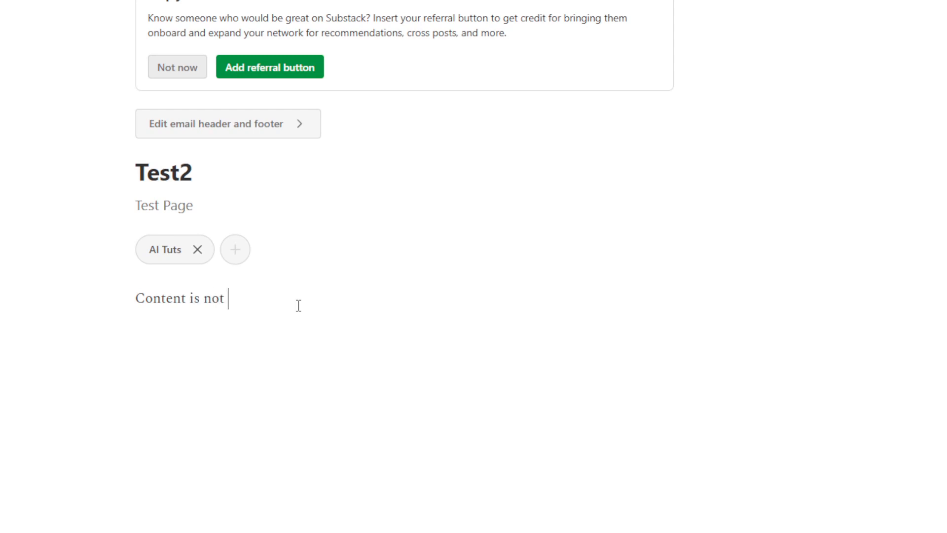
type("finsih")
key("BackSpace")
key("BackSpace")
key("BackSpace")
type("ished")
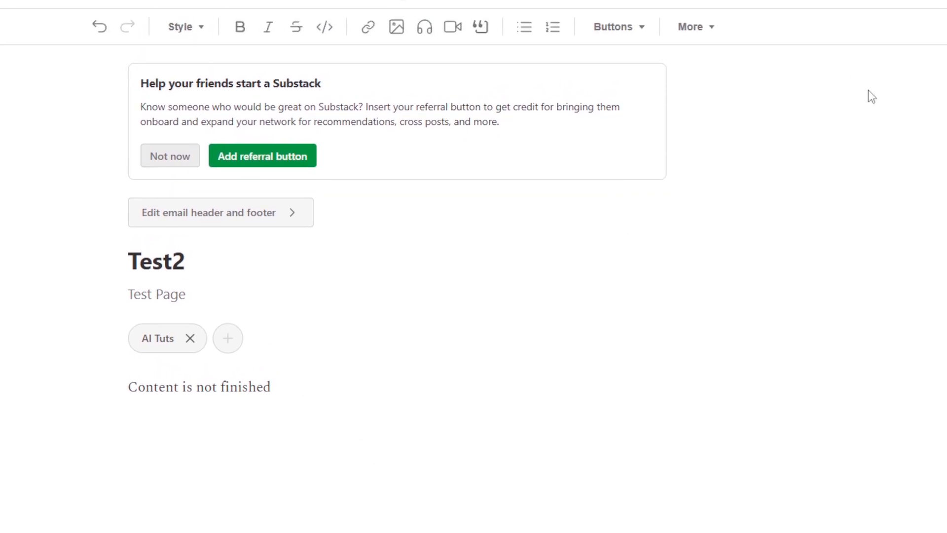
- Leave the editor for the dashboard and check its drafts and recent posts for the new draft
left_click(666, 55)
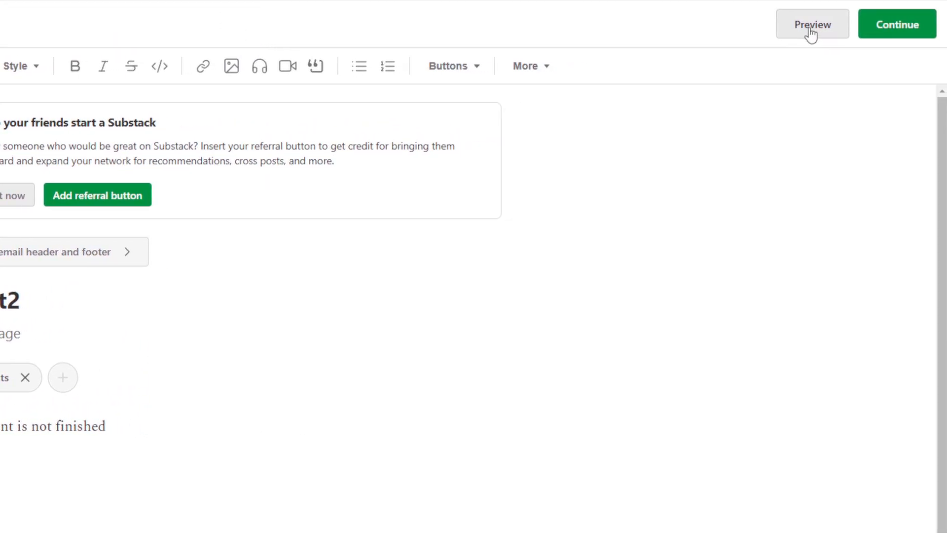
left_click(905, 25)
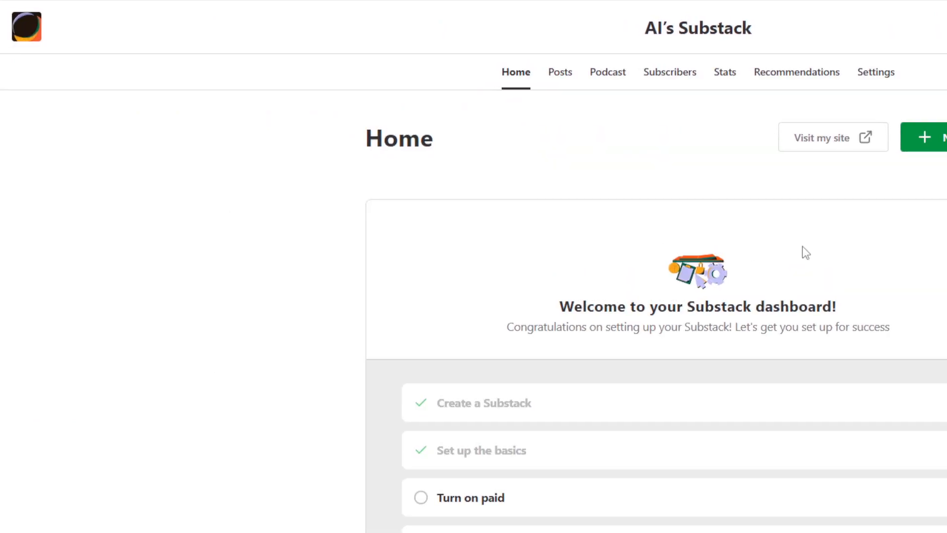
scroll(638, 440, "down", 10)
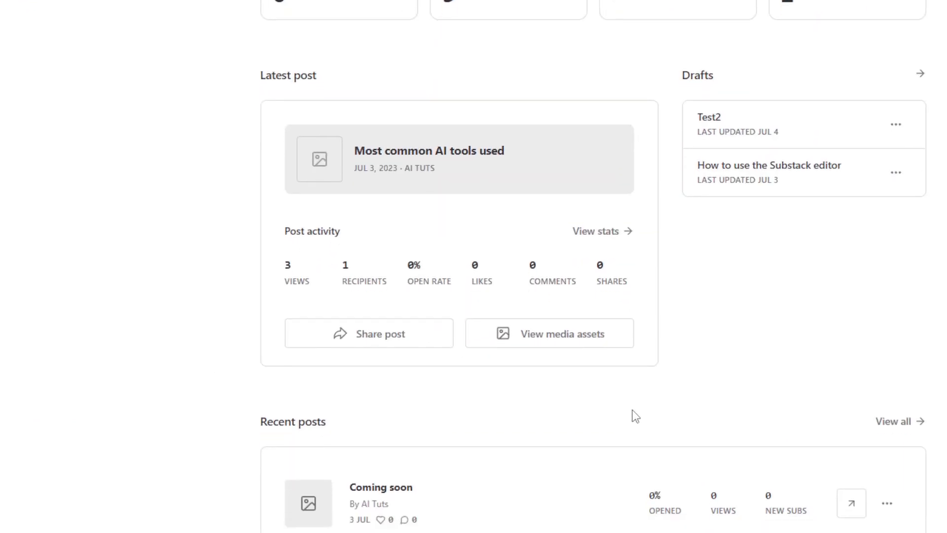
scroll(635, 415, "down", 5)
scroll(630, 391, "up", 7)
scroll(641, 353, "up", 2)
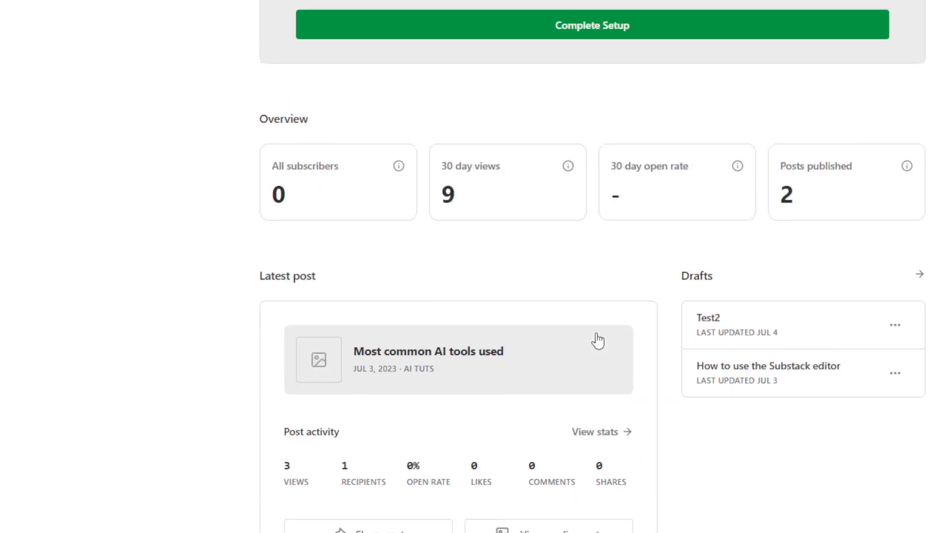
scroll(597, 338, "up", 10)
- Open the "Test2" draft for editing from the drafts in the publication's post list
left_click(461, 65)
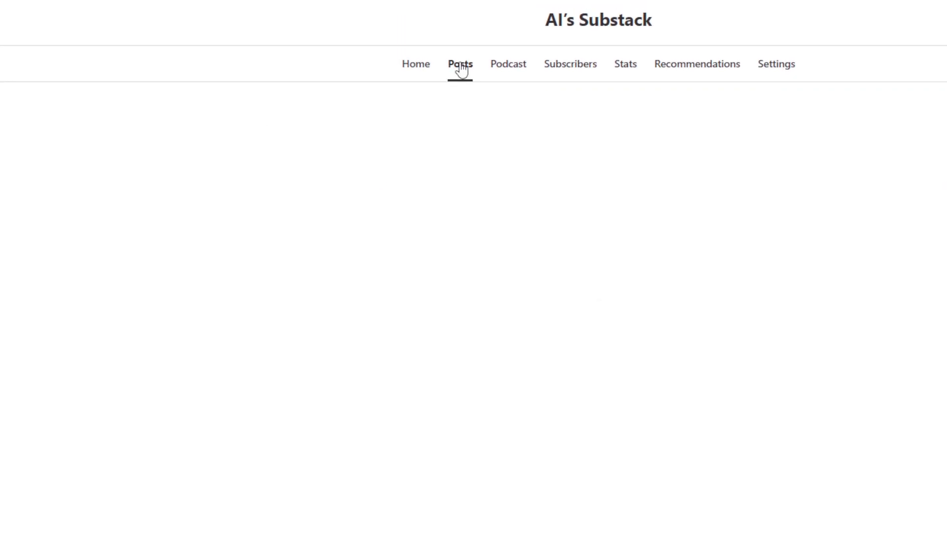
left_click(319, 195)
left_click(625, 260)
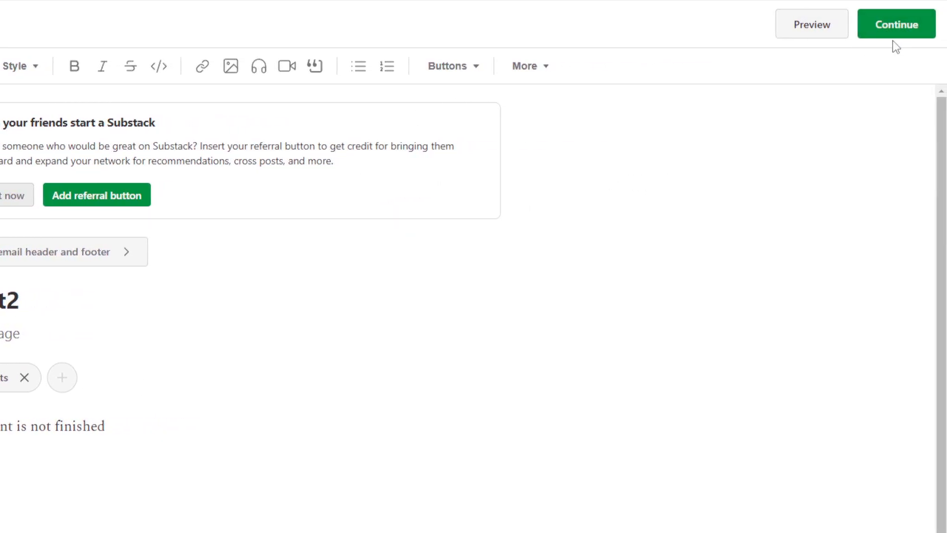
- Preview the "Test2" draft as a mobile website page
left_click(801, 34)
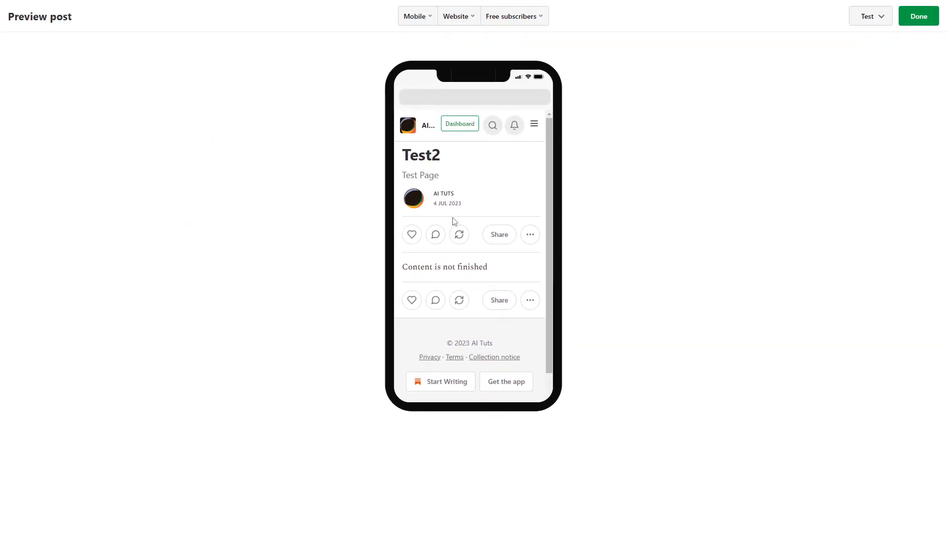
scroll(474, 281, "down", 1)
scroll(475, 293, "up", 1)
- Switch the post preview to Email and read through the message from beginning to end
left_click(454, 16)
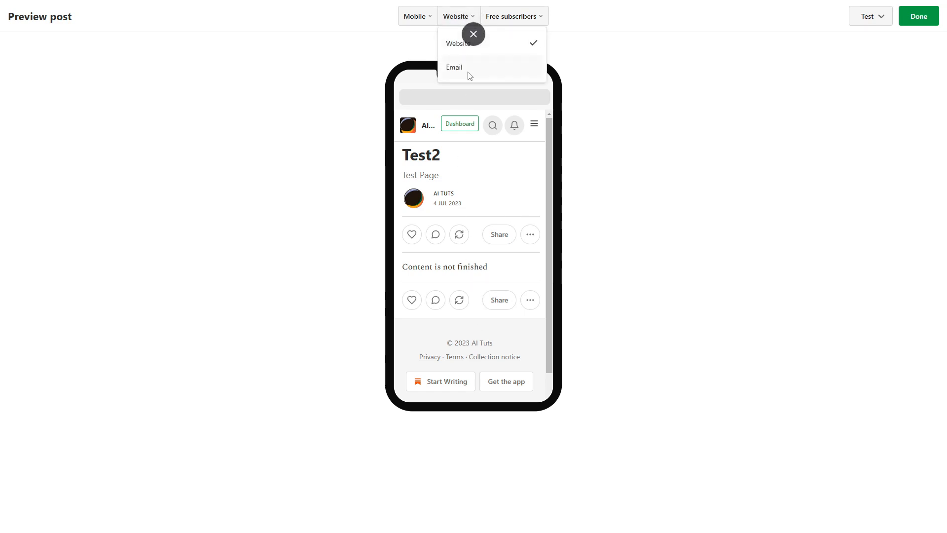
left_click(484, 70)
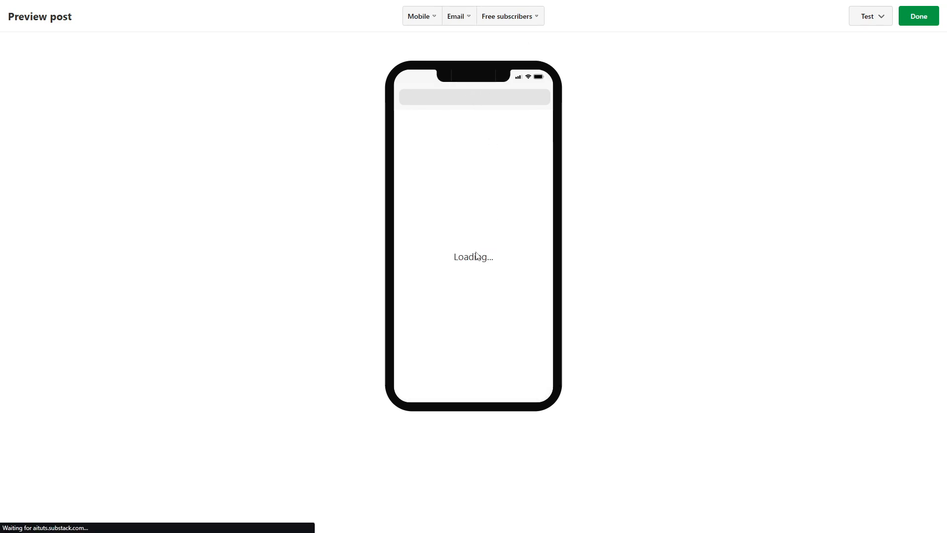
scroll(476, 250, "down", 4)
scroll(509, 296, "up", 4)
scroll(508, 306, "down", 4)
scroll(517, 328, "up", 4)
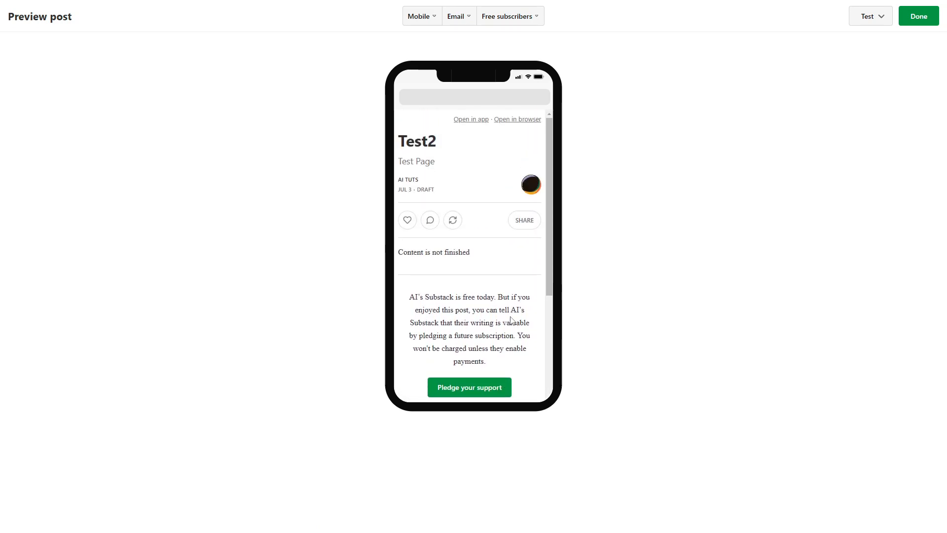
- Preview the email version for Paid subscribers and look through its content and footer
left_click(523, 18)
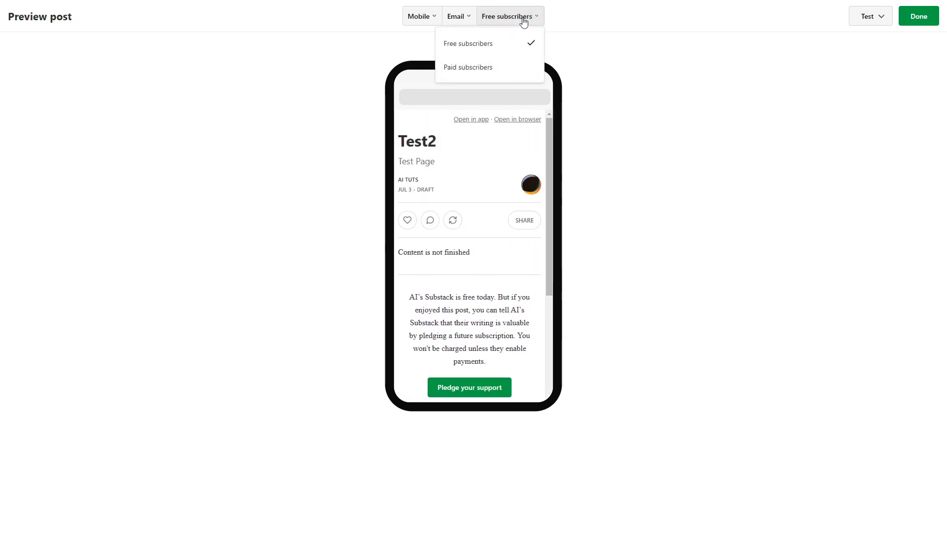
left_click(483, 69)
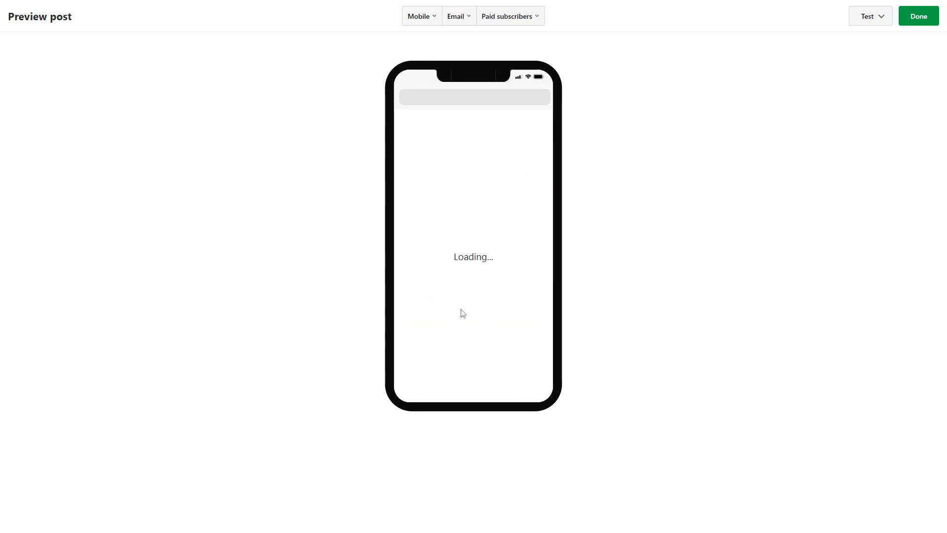
scroll(470, 273, "down", 5)
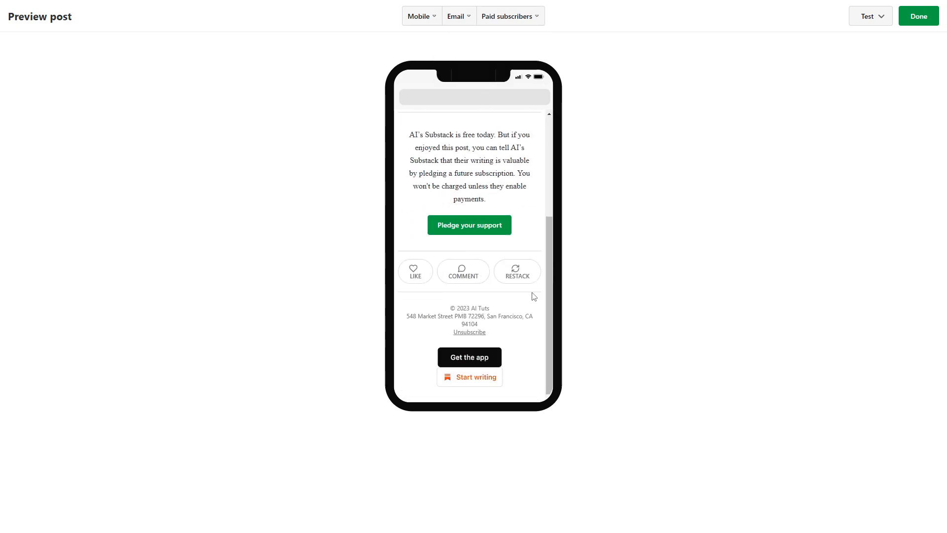
scroll(533, 297, "up", 5)
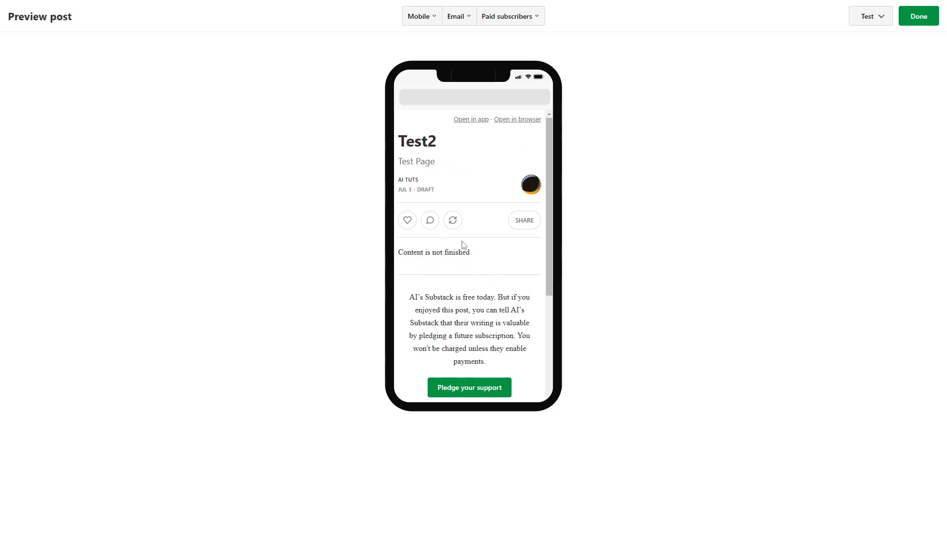
scroll(434, 237, "down", 2)
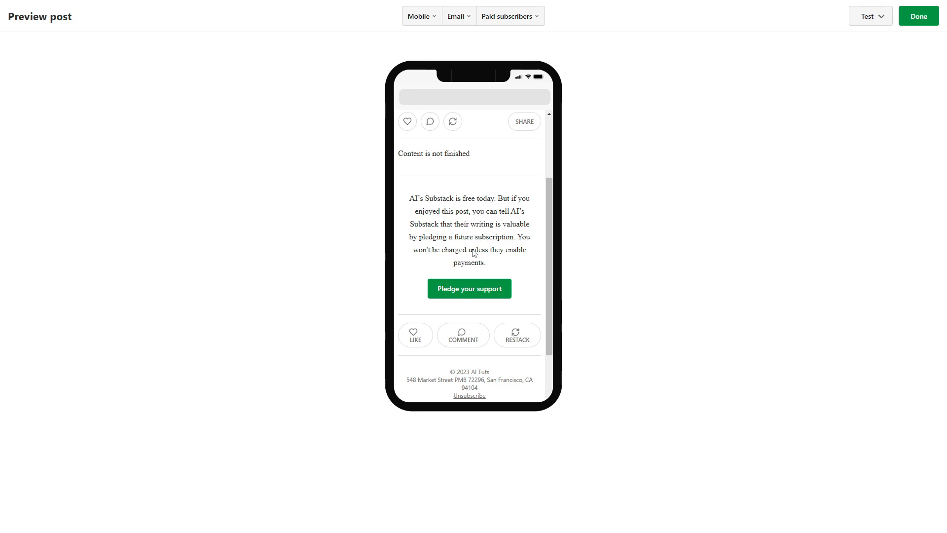
- Preview the mobile email version of the post for Free subscribers and look through it from beginning to end
left_click_drag(506, 240, 439, 243)
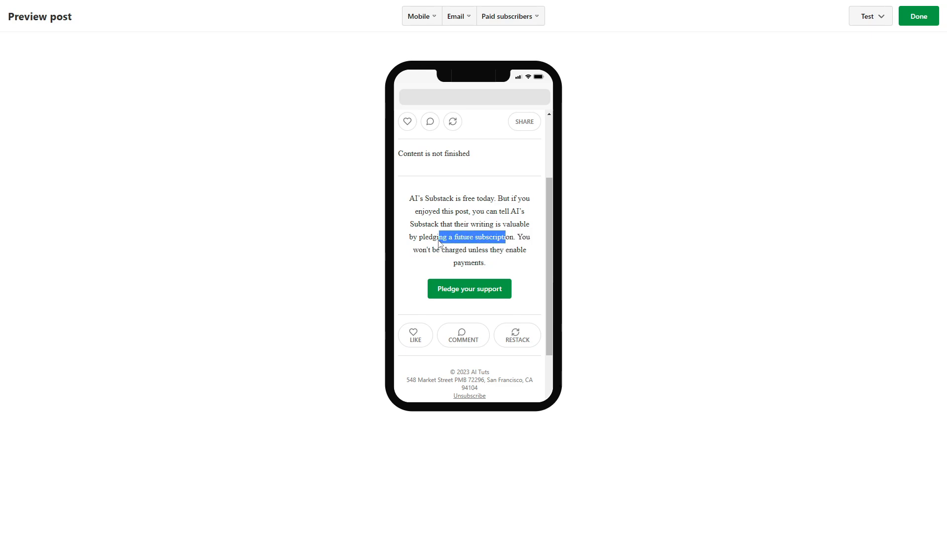
left_click(462, 241)
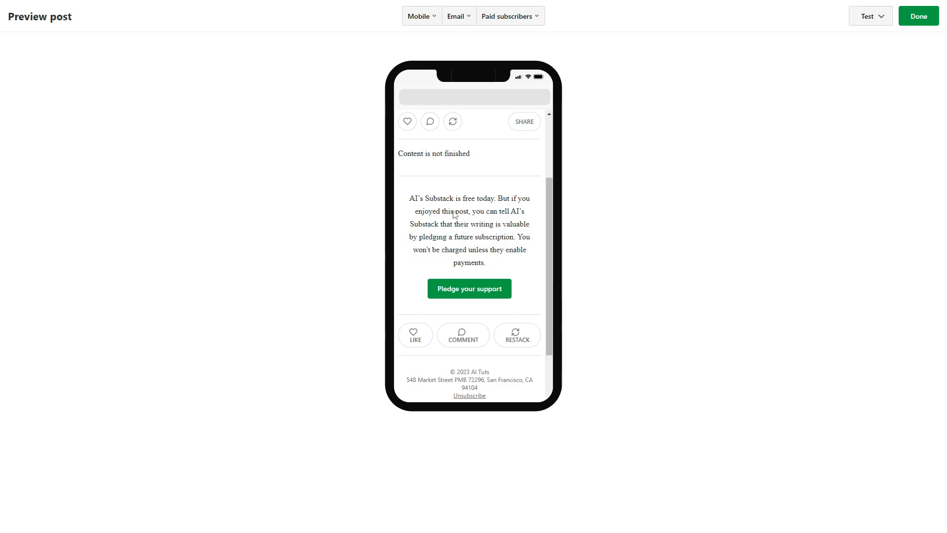
scroll(455, 213, "up", 3)
left_click(516, 17)
left_click(494, 44)
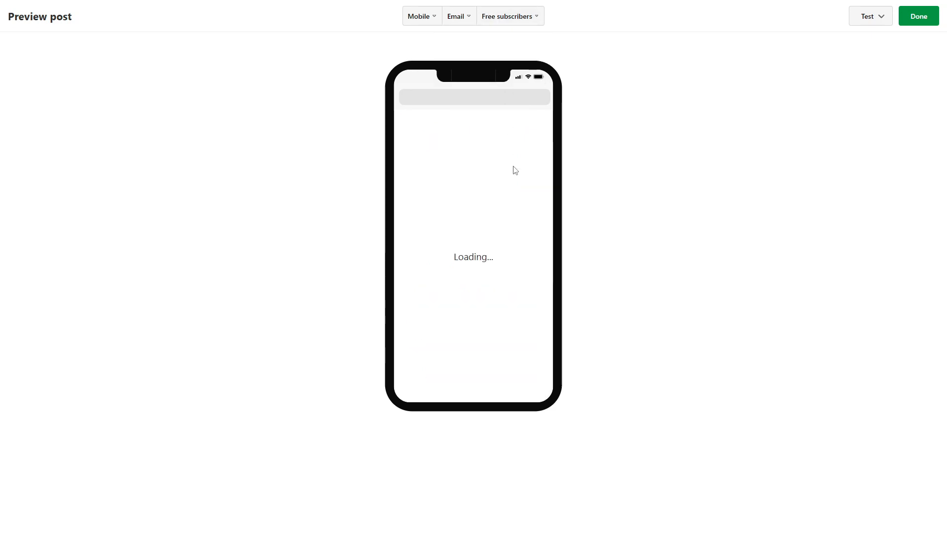
scroll(514, 294, "down", 5)
scroll(501, 279, "up", 5)
- Switch the preview to Desktop and compare the Website and Email versions for free subscribers, ending on Email
left_click(423, 16)
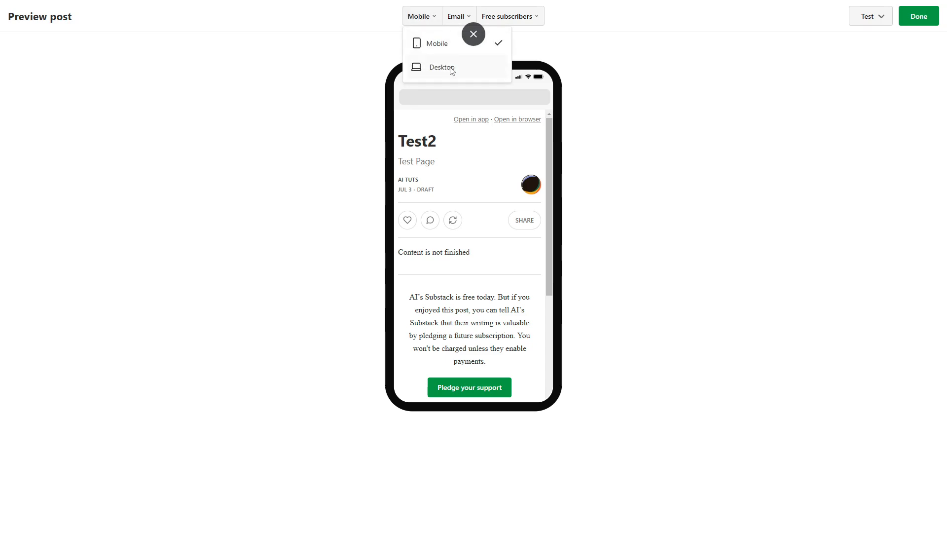
left_click(449, 69)
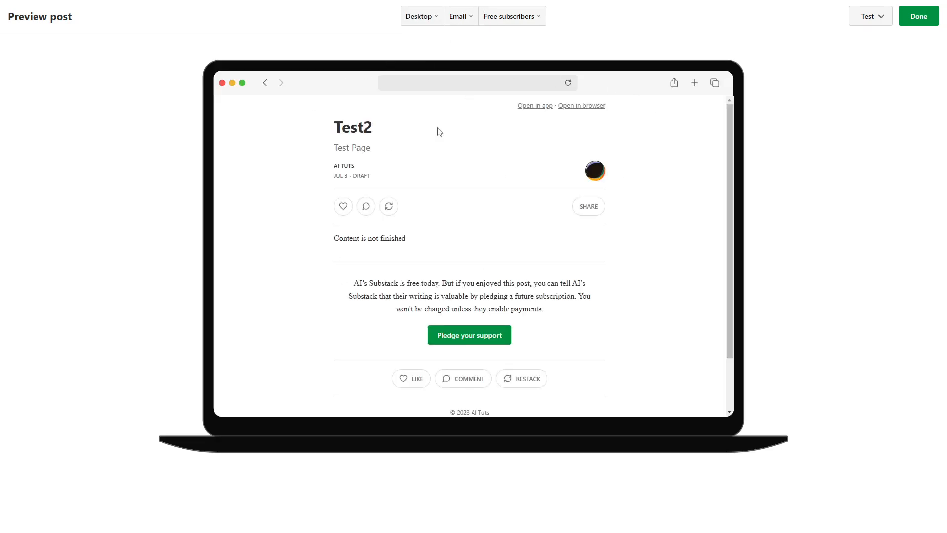
left_click(450, 16)
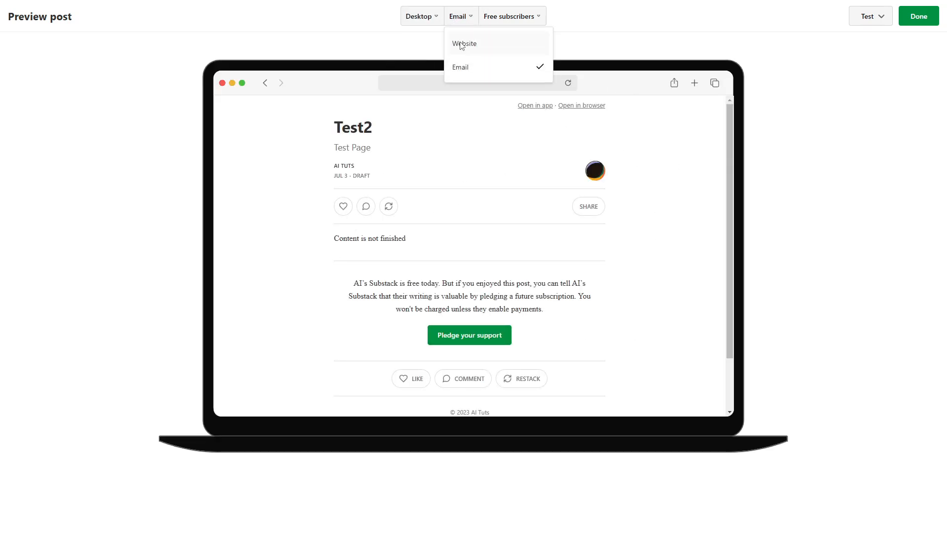
left_click(459, 44)
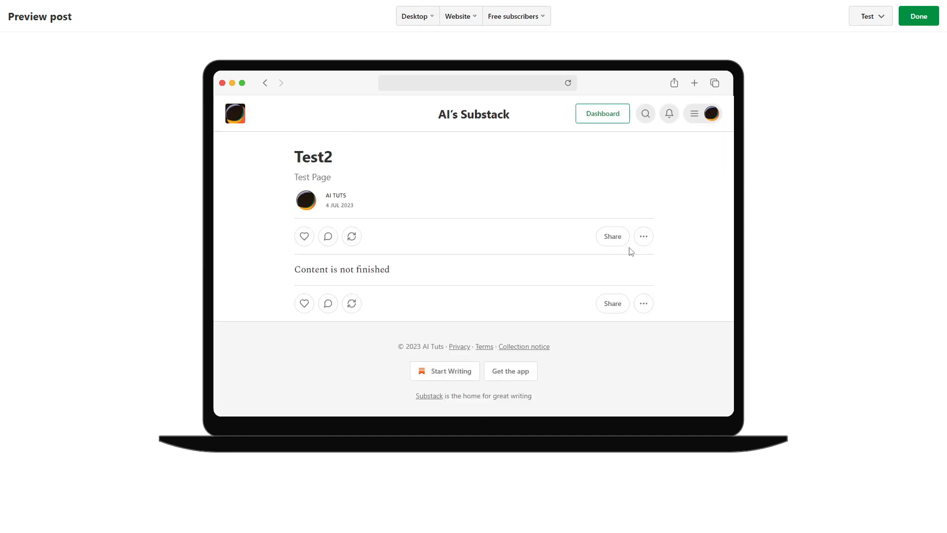
left_click(468, 16)
left_click(475, 71)
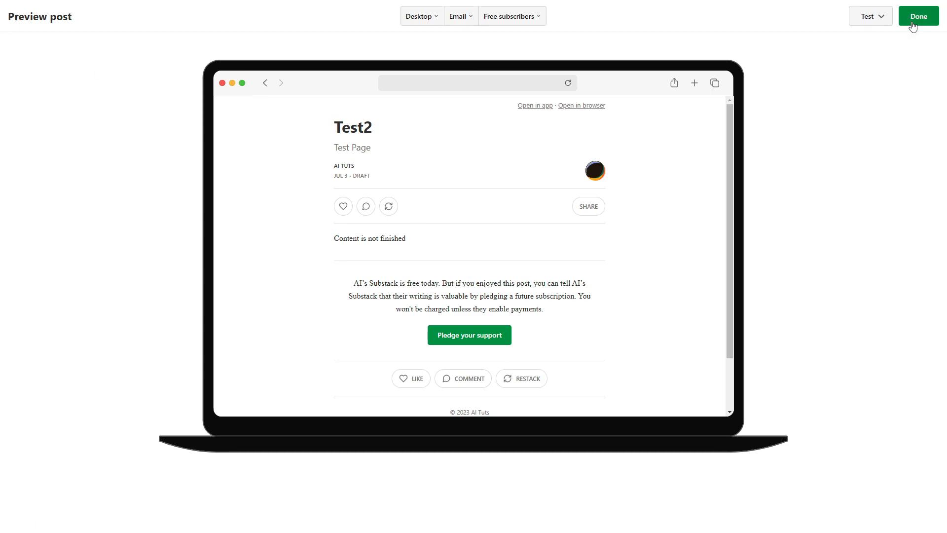
- Finish previewing, leave the "Test2" draft editor and return to the dashboard's Home page
left_click(912, 22)
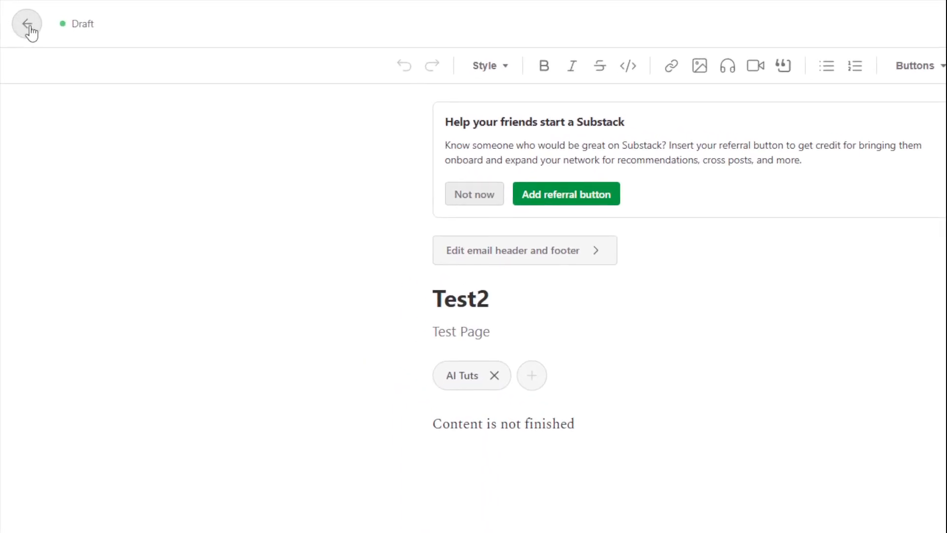
left_click(28, 24)
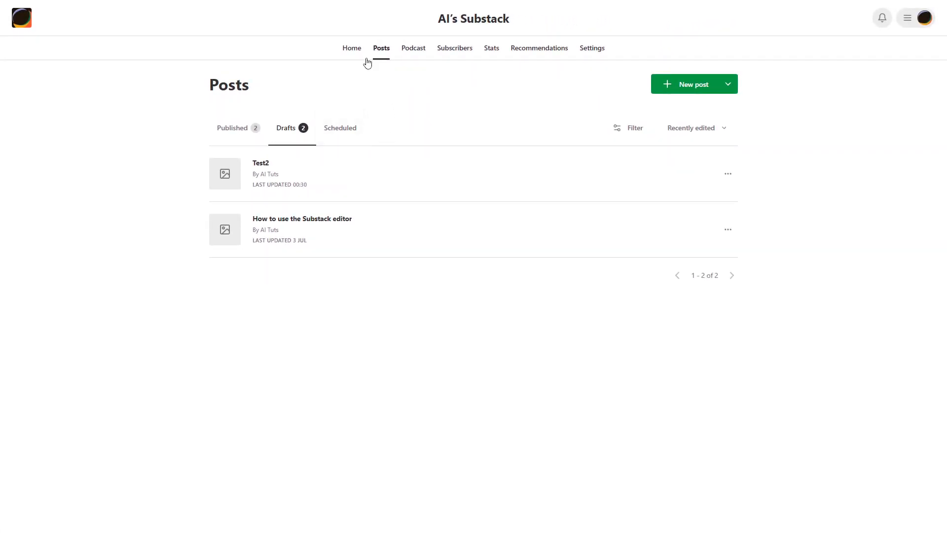
left_click(356, 57)
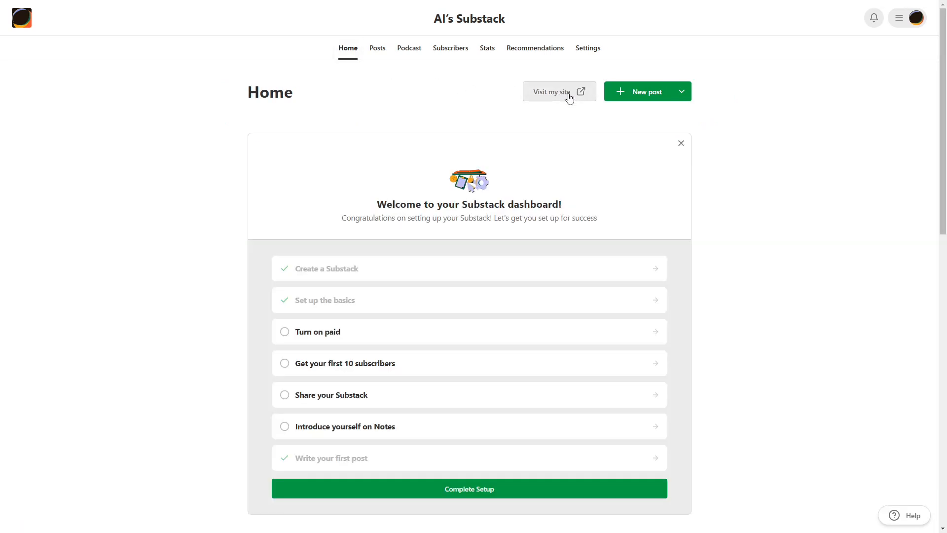
- Visit the publication's public site from the dashboard and look over the posts on its home page
left_click(569, 98)
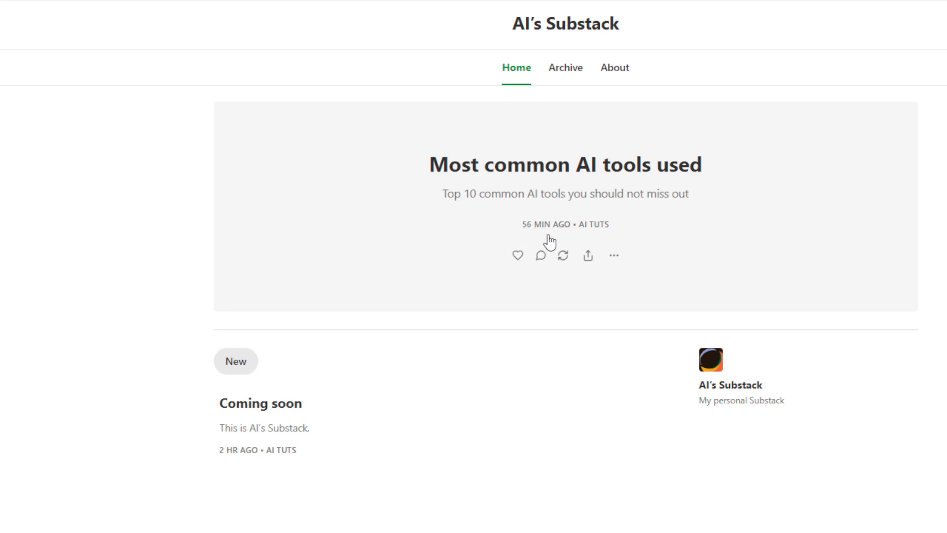
scroll(197, 355, "down", 2)
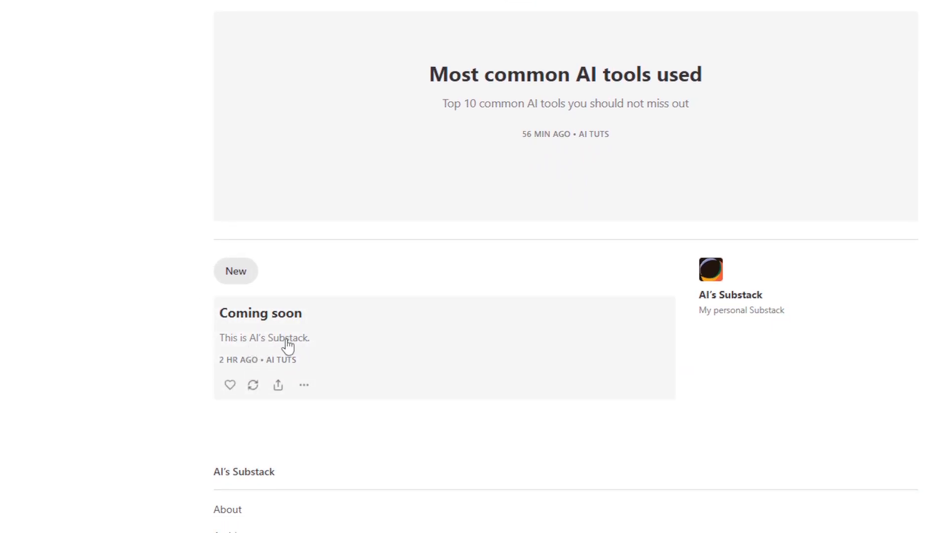
scroll(576, 206, "up", 3)
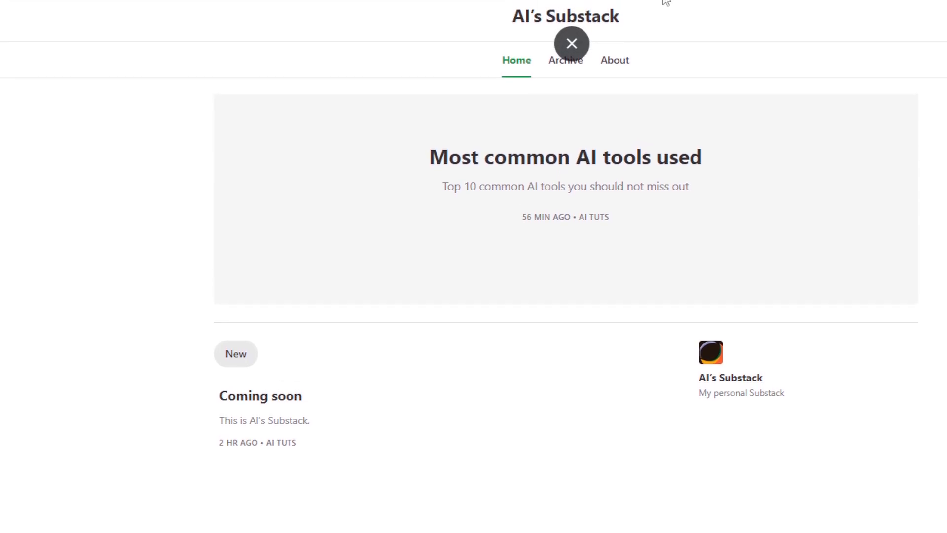